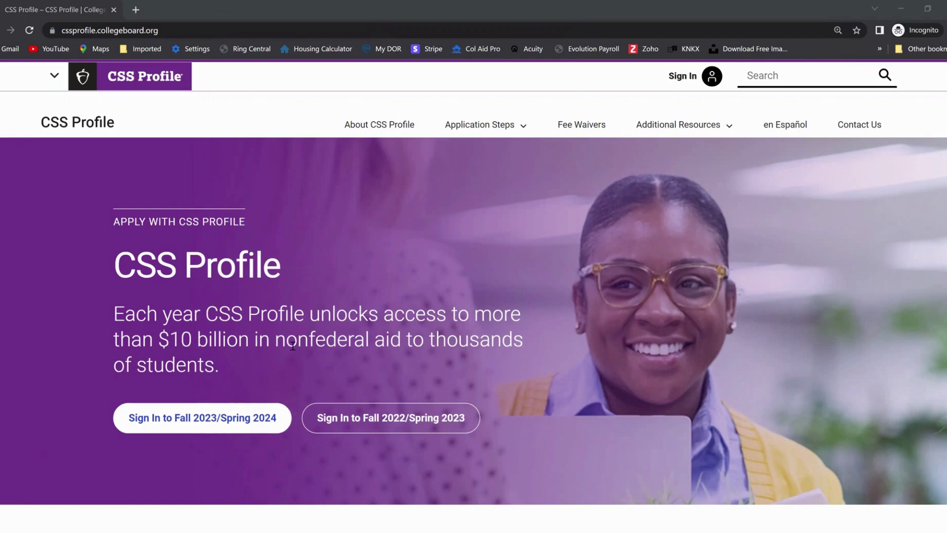
Step: Sign in to the Fall 2023/Spring 2024 CSS Profile and review the dashboard's Colleges & Programs and Other Parent sections
click(200, 427)
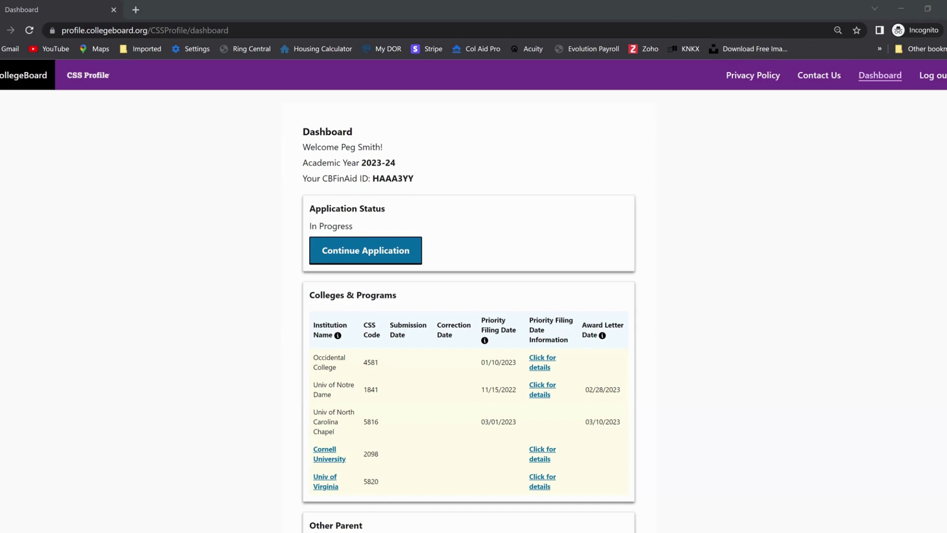
scroll(469, 296, down, 1)
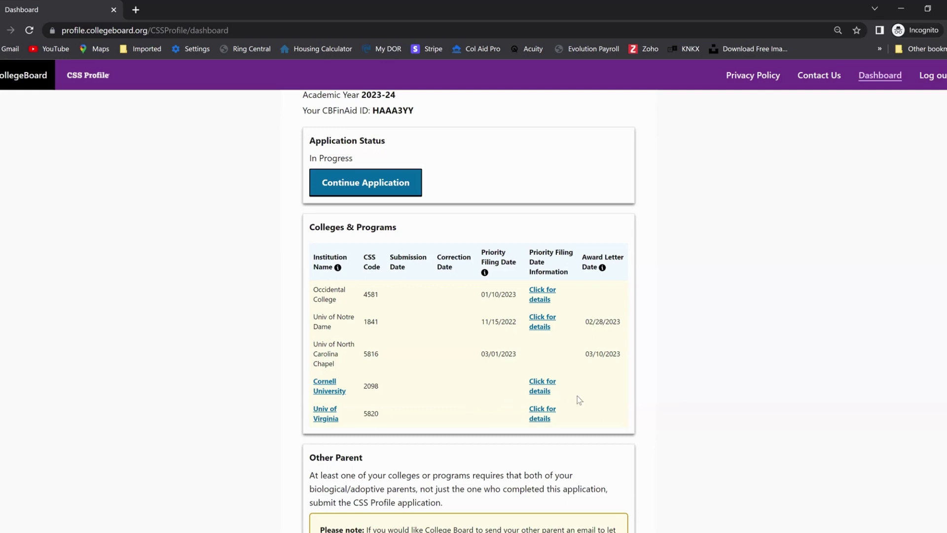
scroll(939, 358, down, 2)
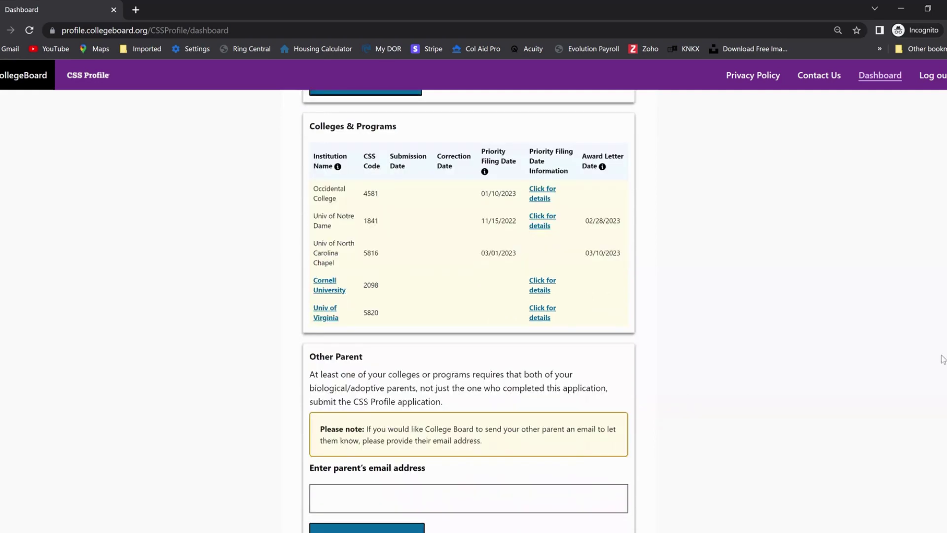
scroll(934, 398, down, 1)
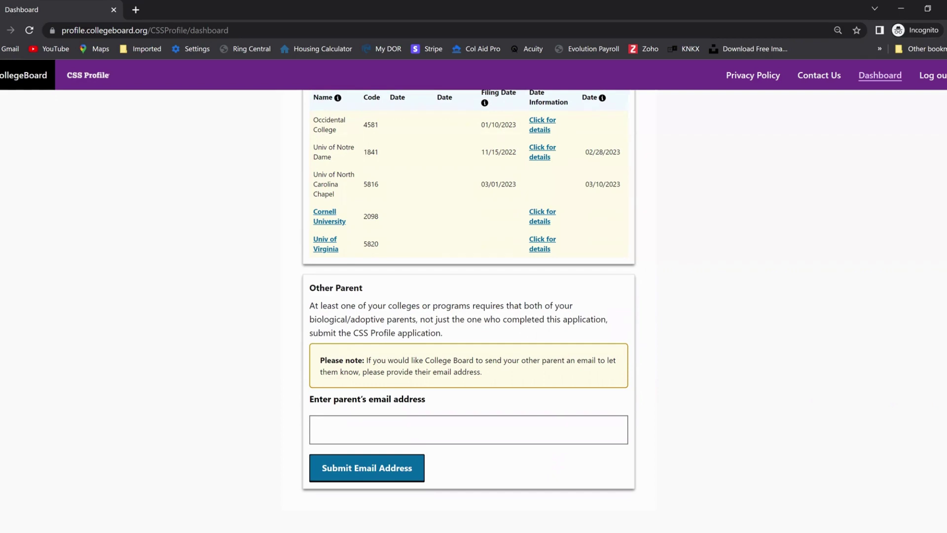
scroll(469, 296, up, 5)
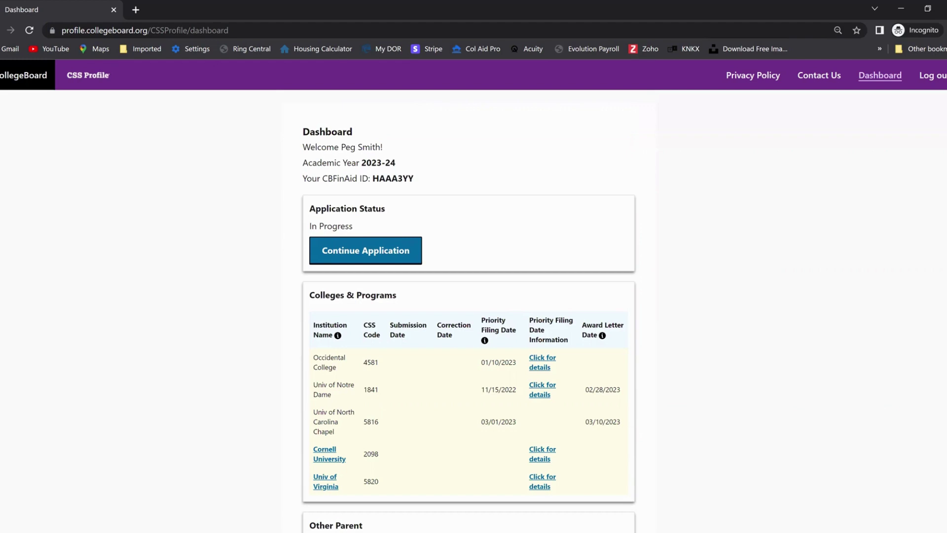
Step: Continue the in-progress application and examine the completion status of the sections in its Application Checklist
click(354, 250)
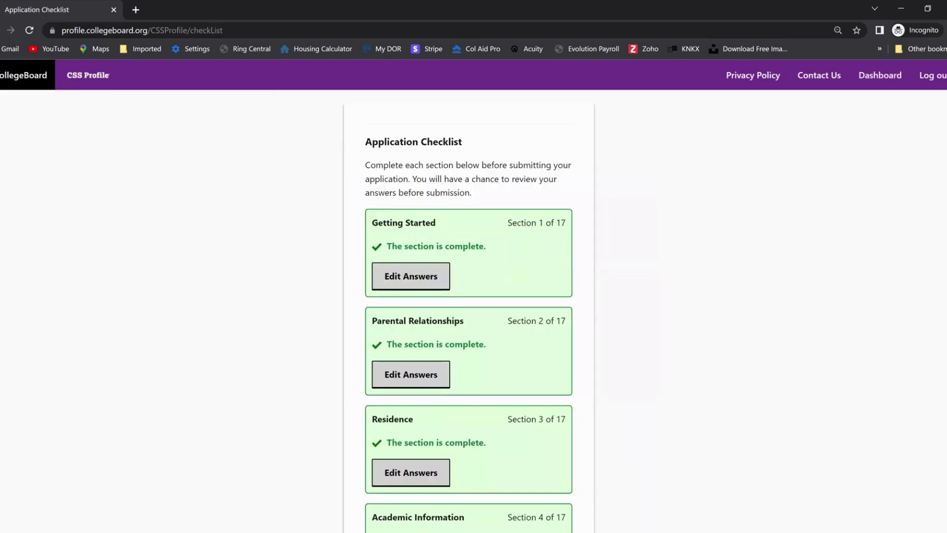
scroll(469, 311, down, 12)
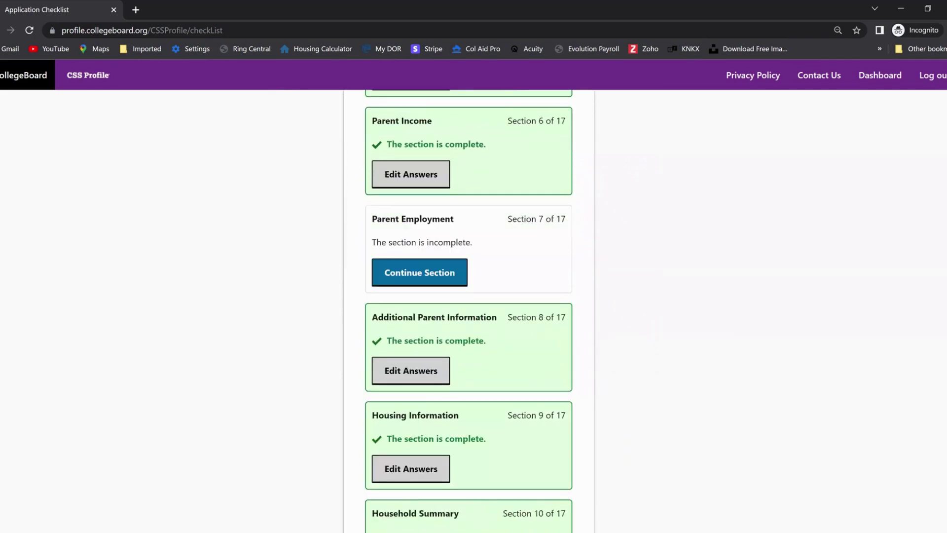
scroll(469, 310, up, 11)
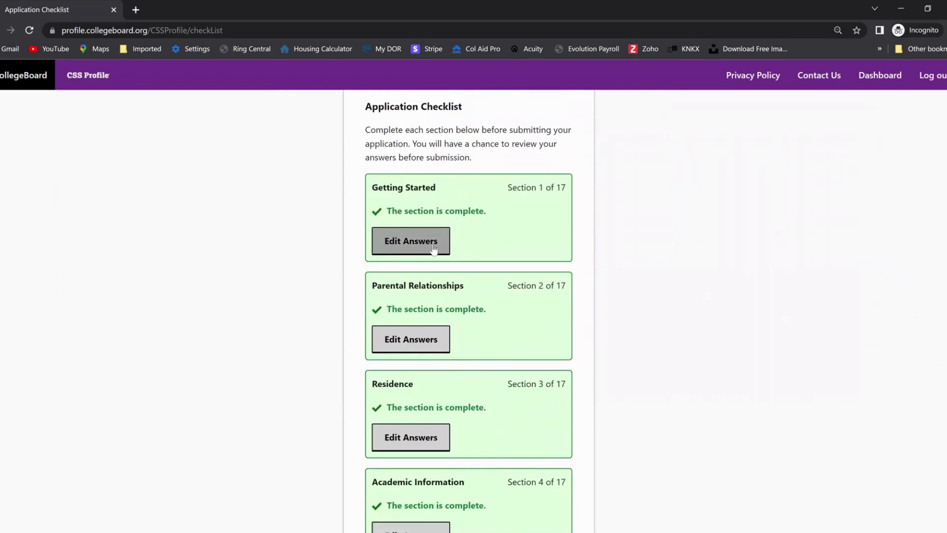
click(435, 244)
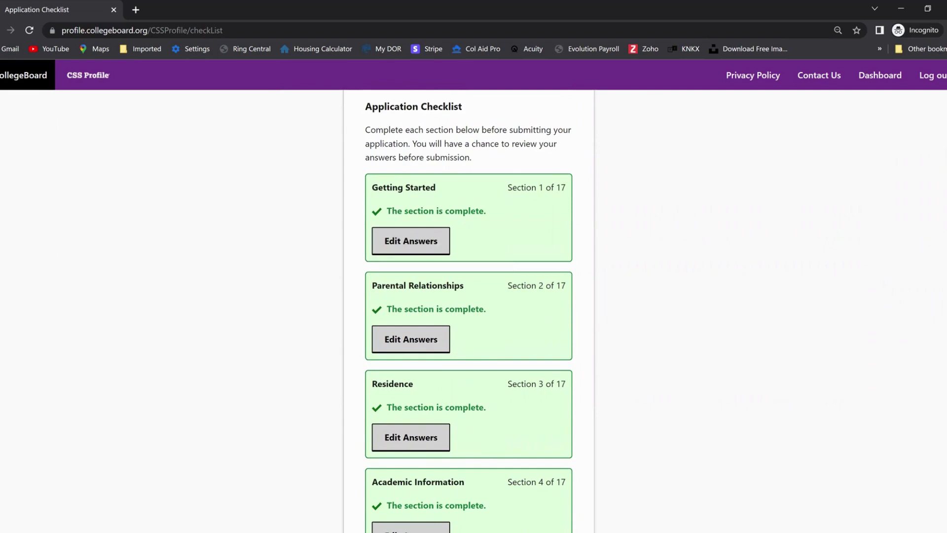
scroll(468, 311, down, 2)
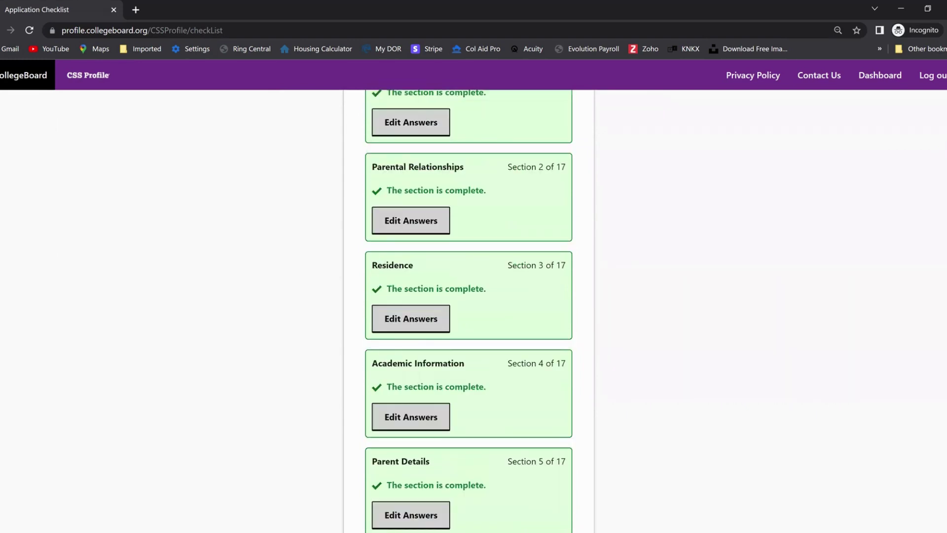
scroll(469, 311, down, 2)
scroll(469, 311, down, 1)
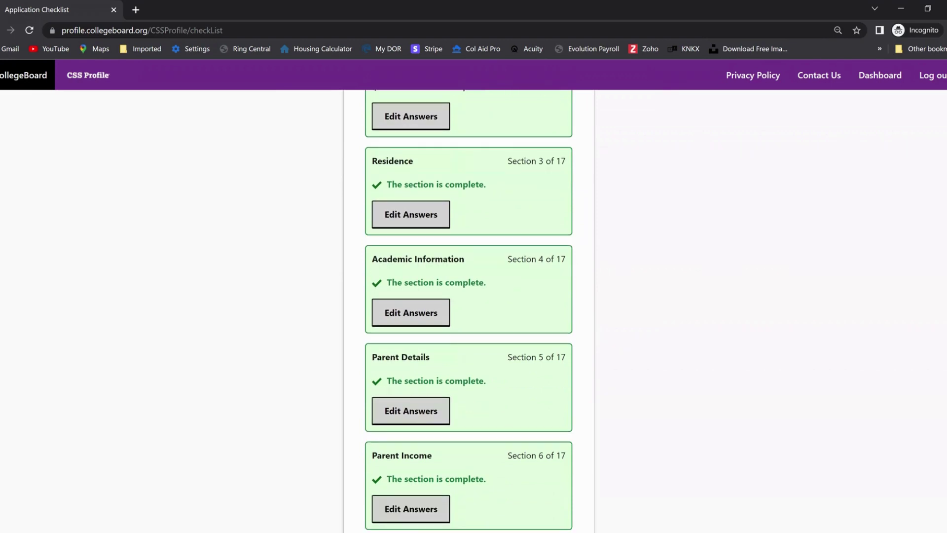
scroll(468, 311, down, 3)
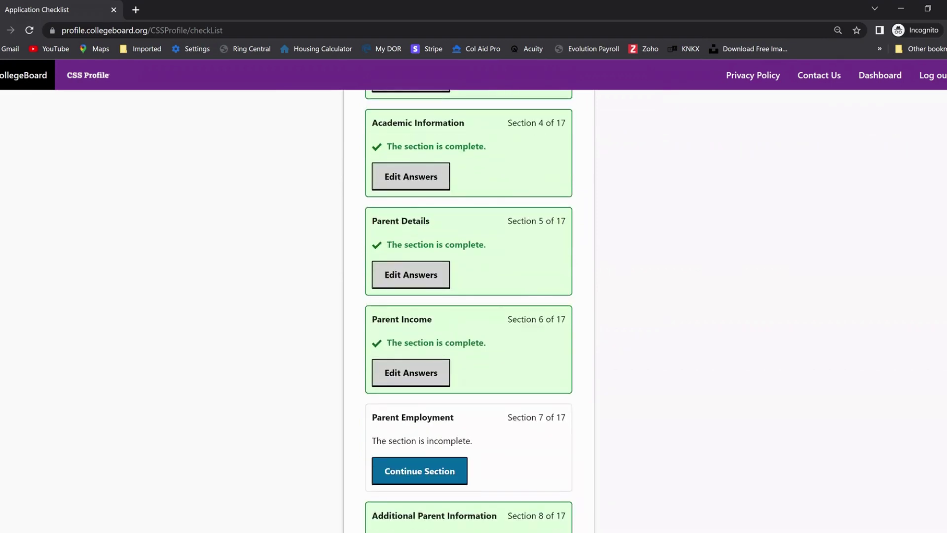
scroll(469, 311, up, 8)
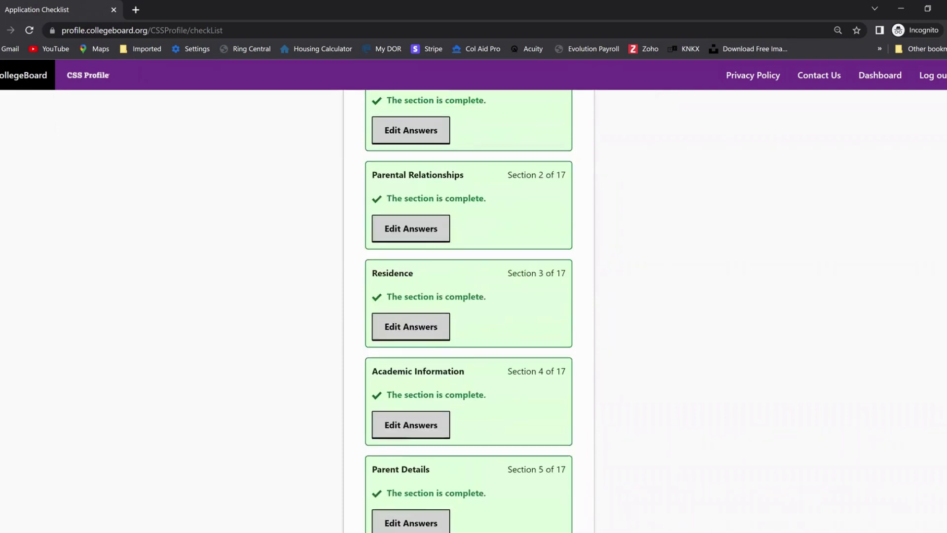
Step: Open the answers of the Parent Income section for editing and continue past its introduction
scroll(468, 311, down, 1)
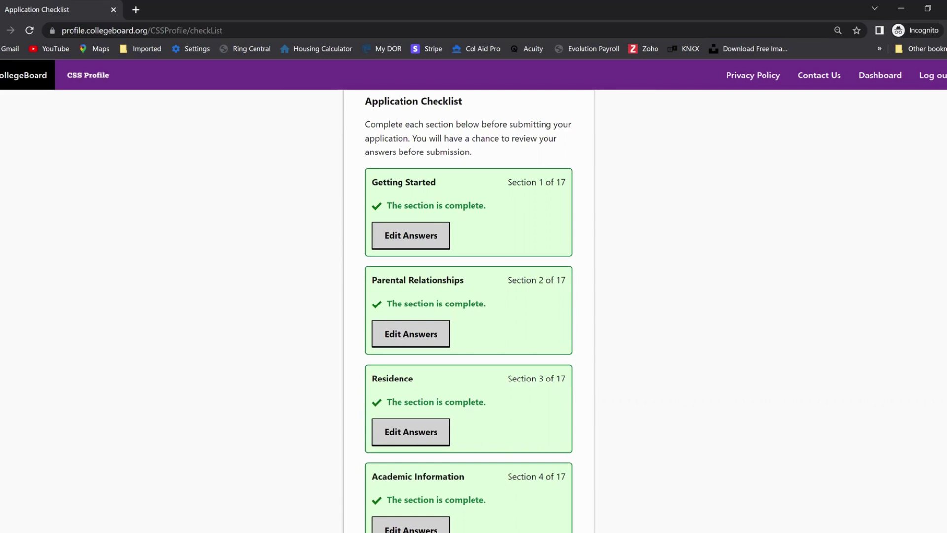
scroll(469, 311, down, 2)
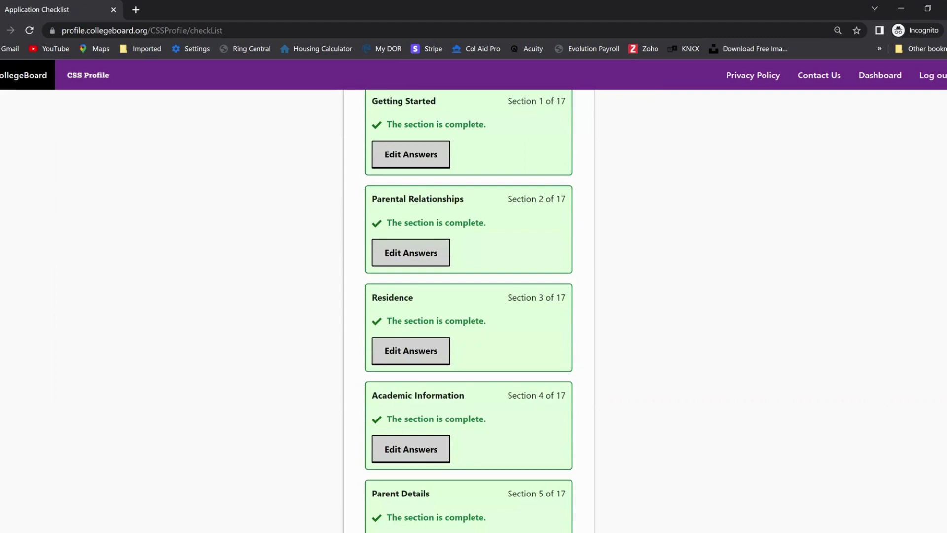
scroll(469, 311, up, 1)
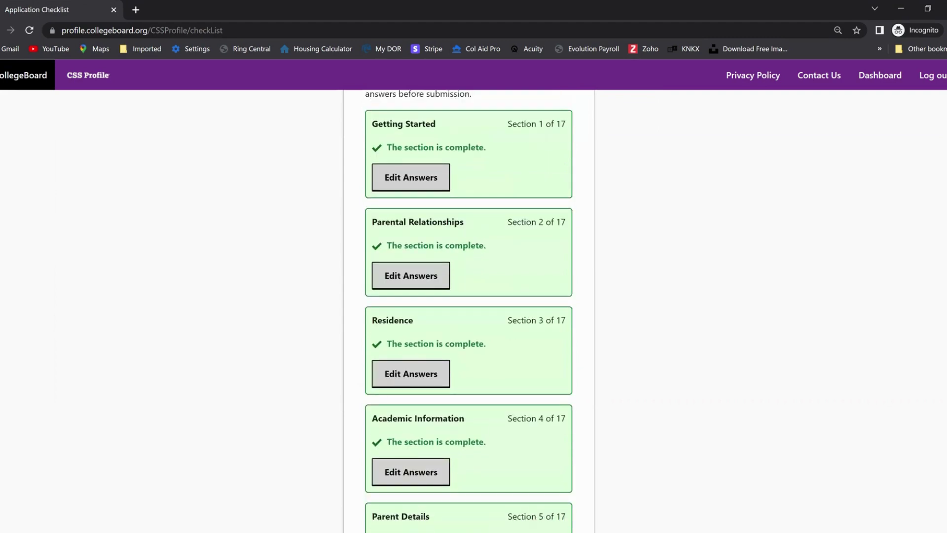
scroll(469, 310, down, 1)
scroll(468, 311, down, 3)
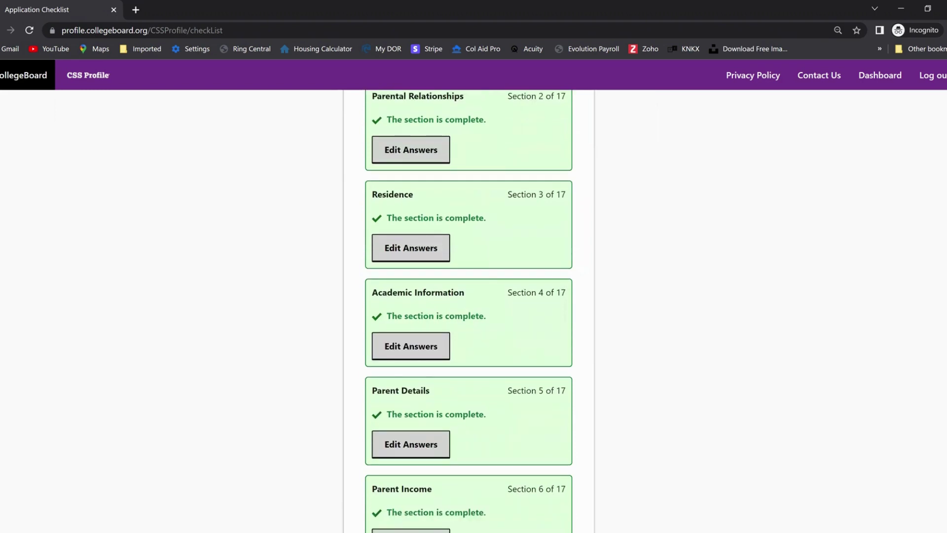
scroll(468, 311, down, 5)
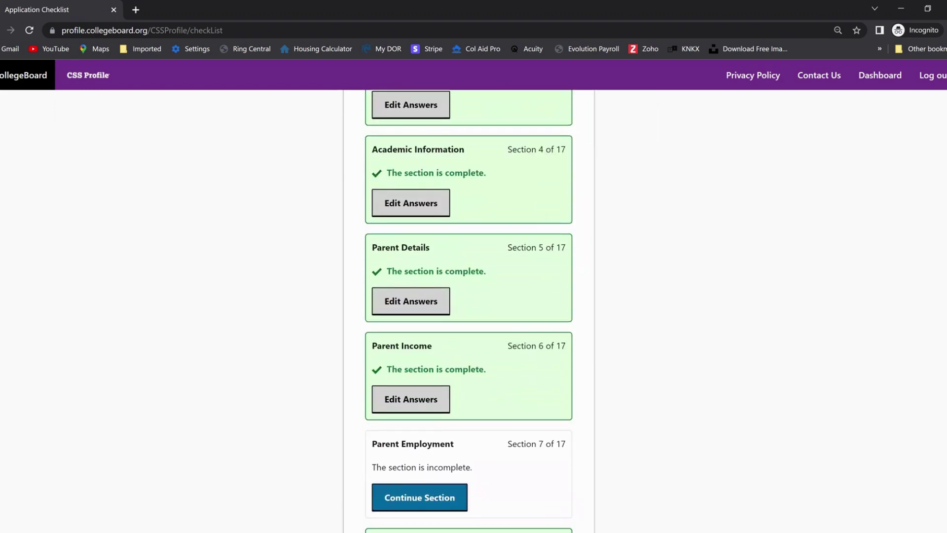
scroll(469, 311, down, 4)
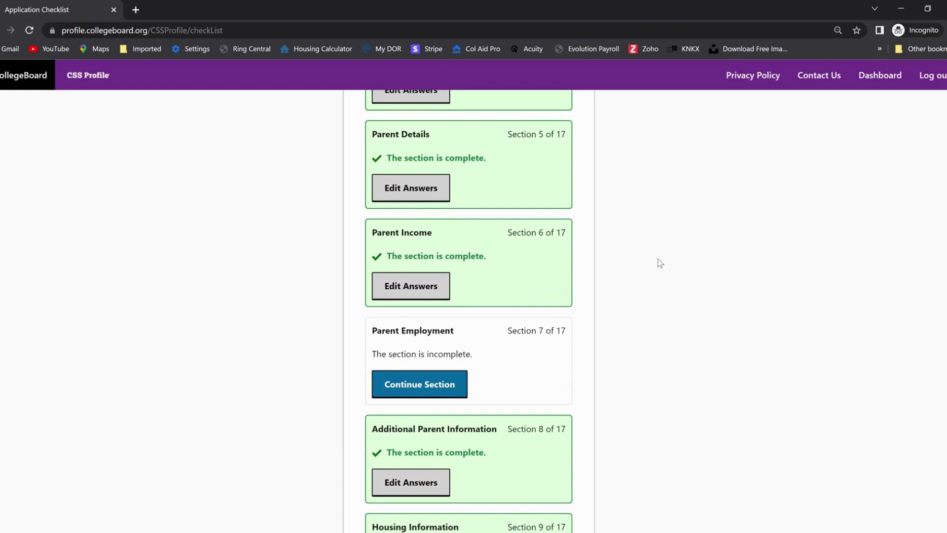
click(413, 291)
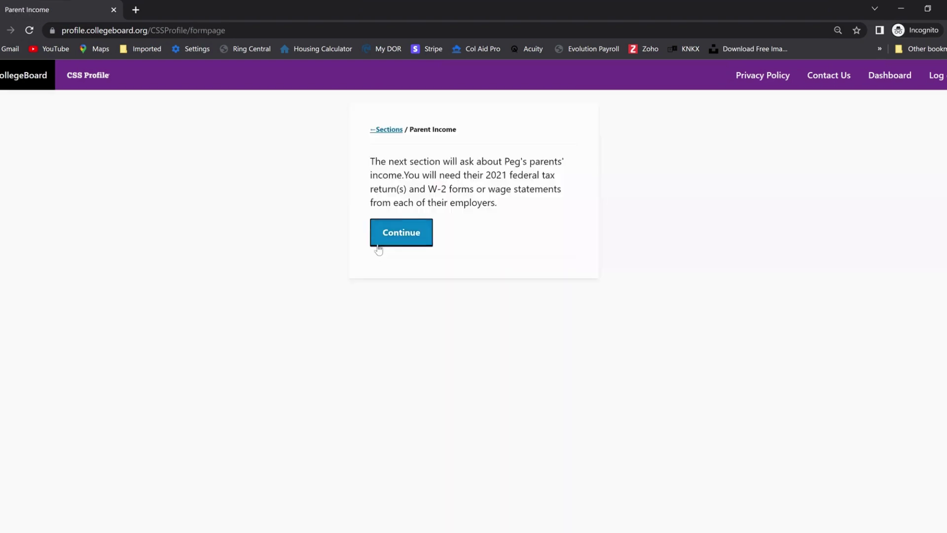
click(394, 242)
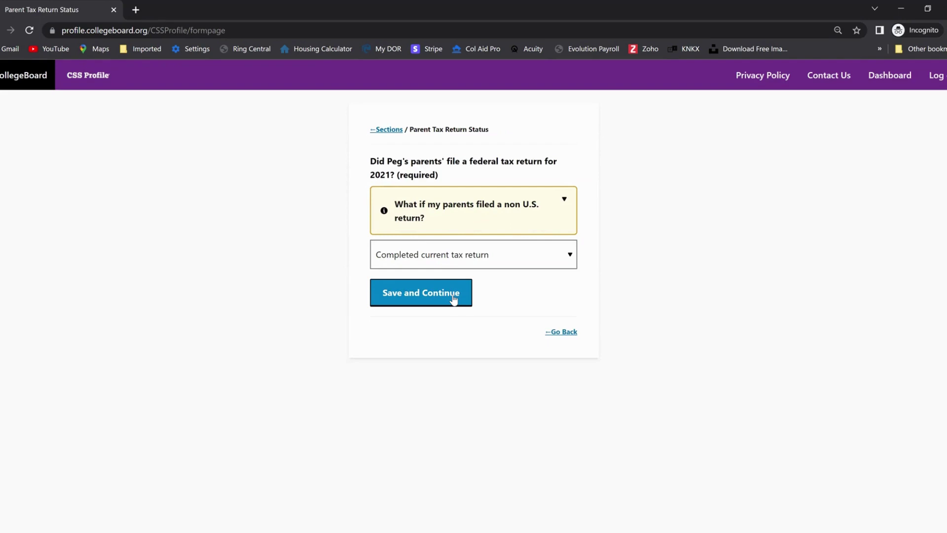
Step: Choose Completed current tax return for 2021 and save it, the U.S. tax return (1040) type and the Head of household filing status
click(573, 256)
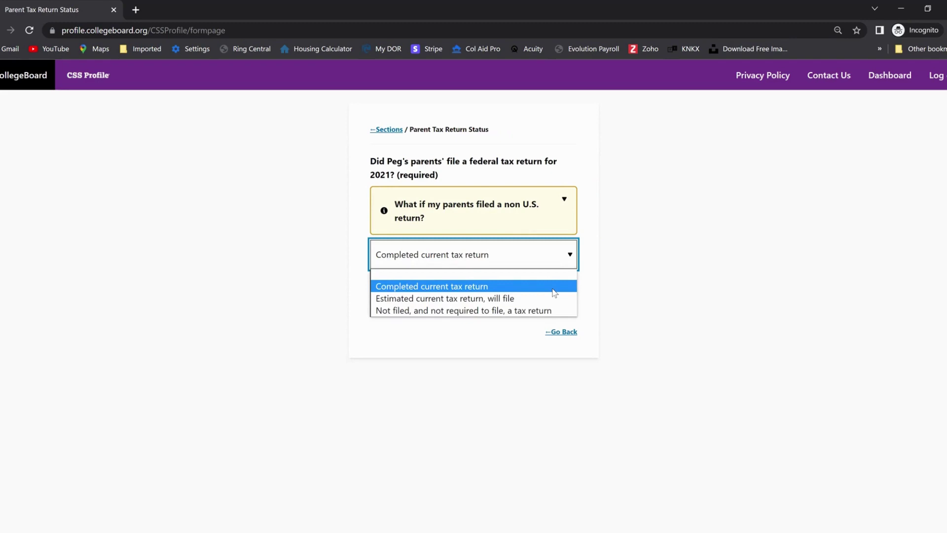
click(554, 293)
click(402, 292)
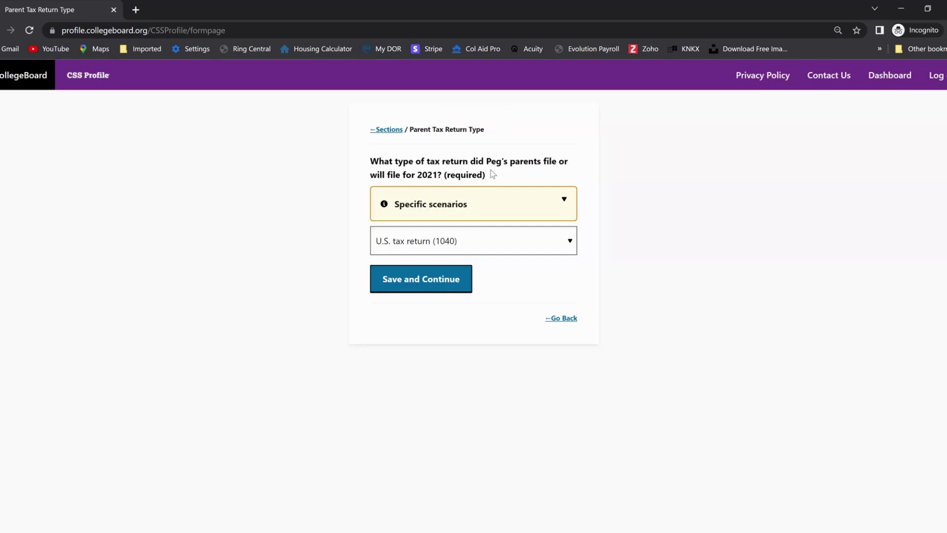
click(436, 285)
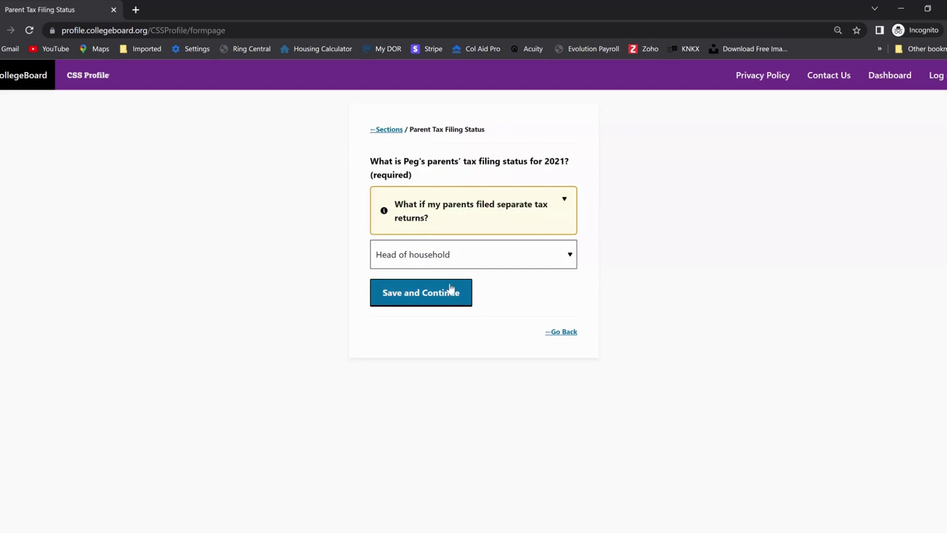
click(432, 300)
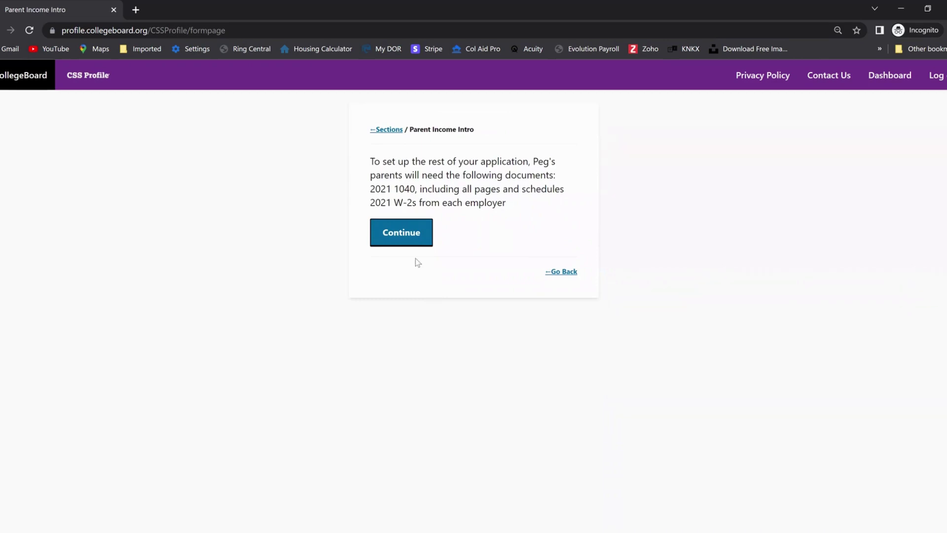
Step: Accept the prefilled adjusted gross income and Schedule 1 answers, then save the 1040 page covering wages, interest and dividends
click(406, 238)
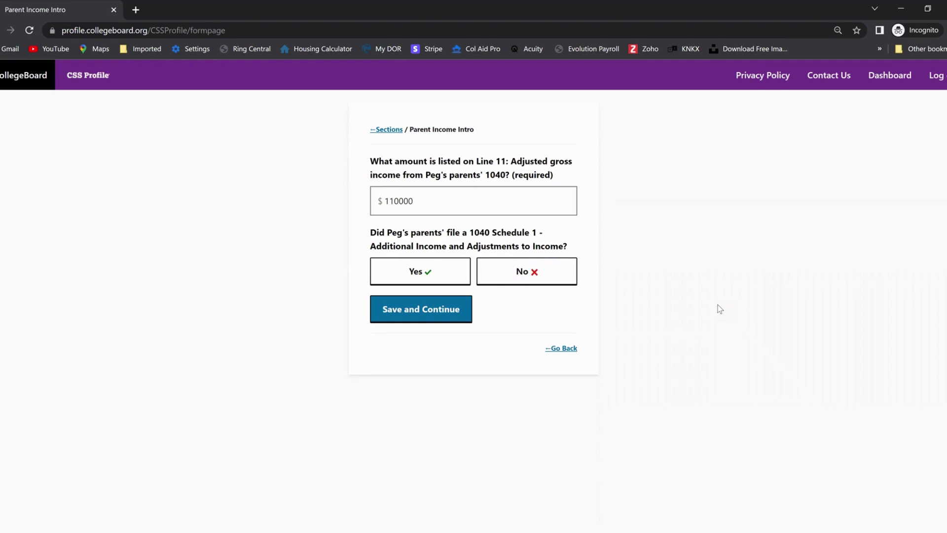
click(428, 318)
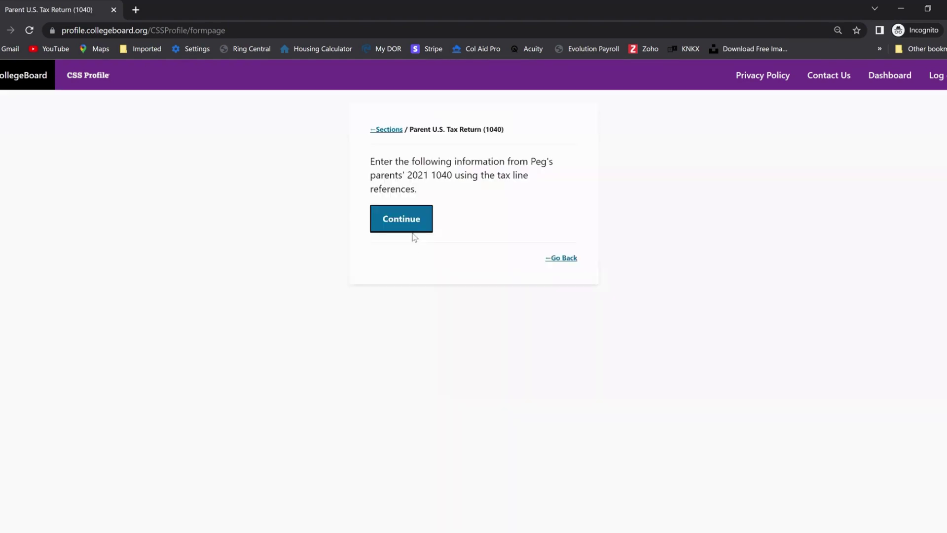
click(406, 222)
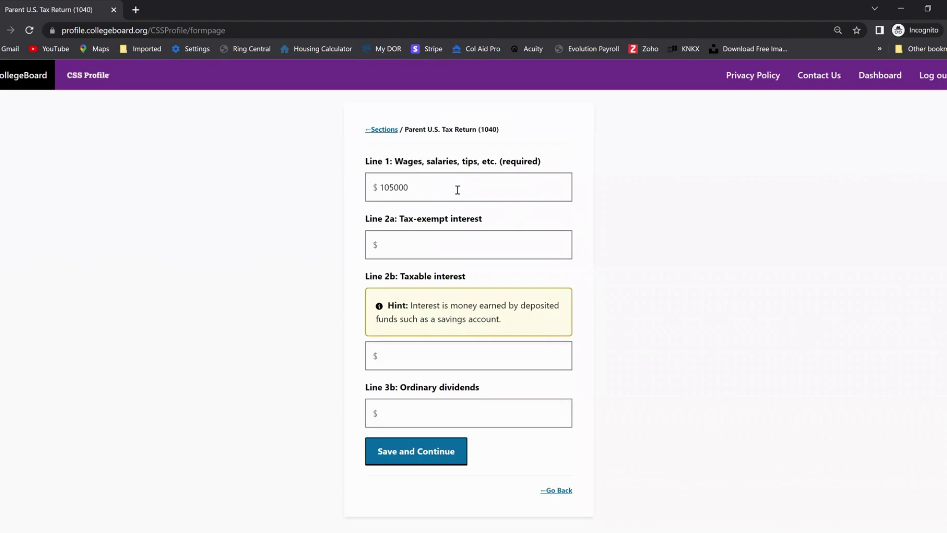
click(424, 452)
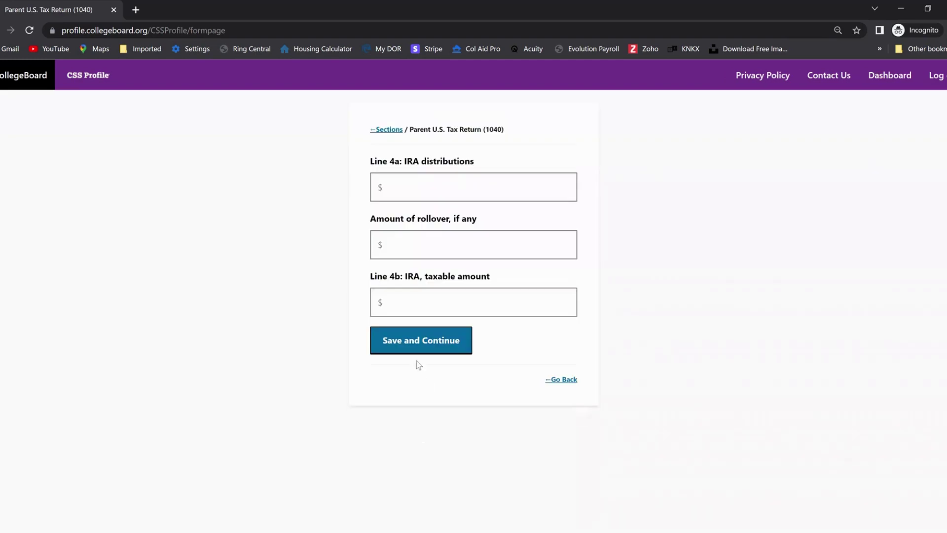
Step: Save the 1040 pages from Line 4a to Line 13 without amounts and accept the prefilled Line 22 federal taxes paid
click(427, 349)
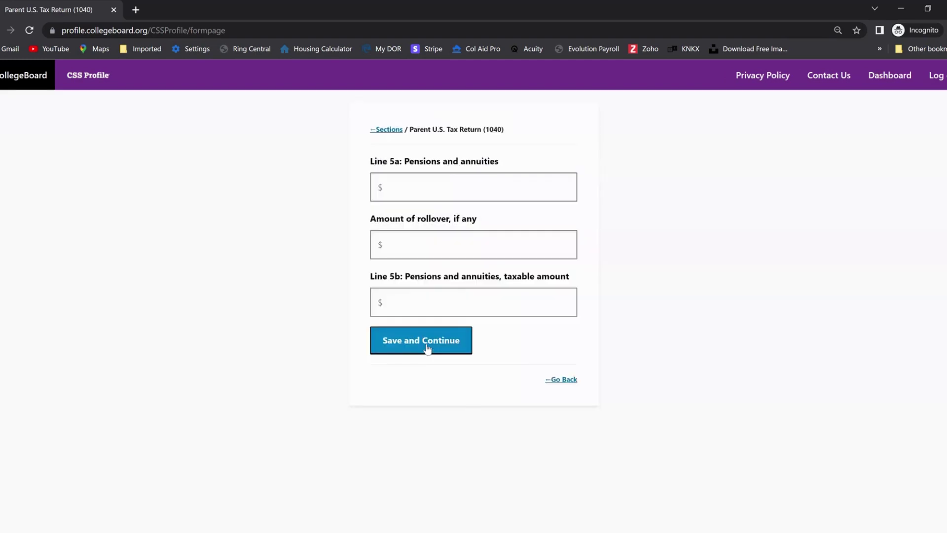
click(427, 349)
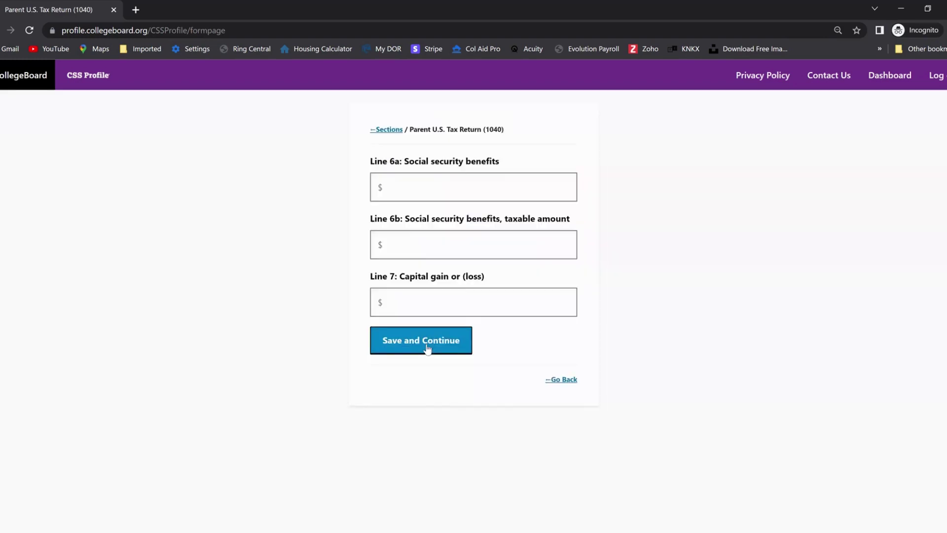
click(427, 349)
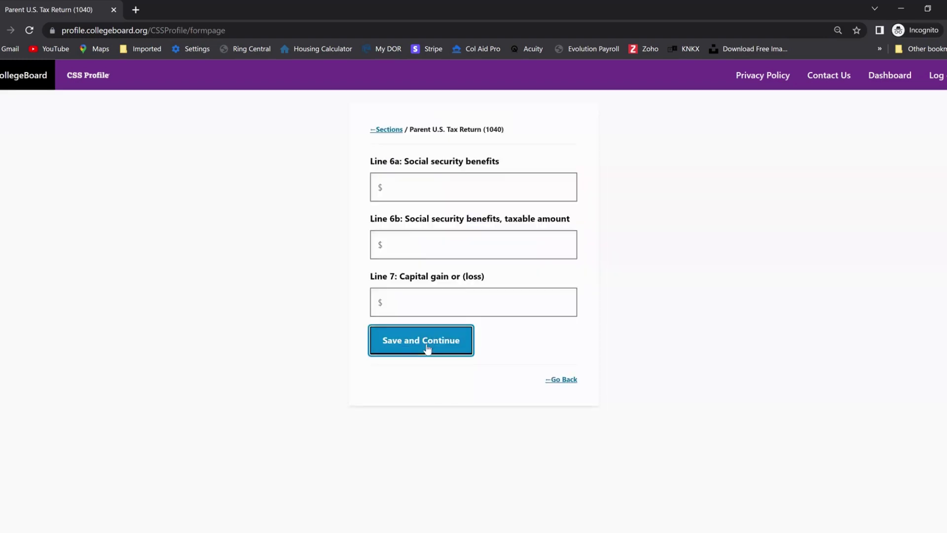
click(428, 360)
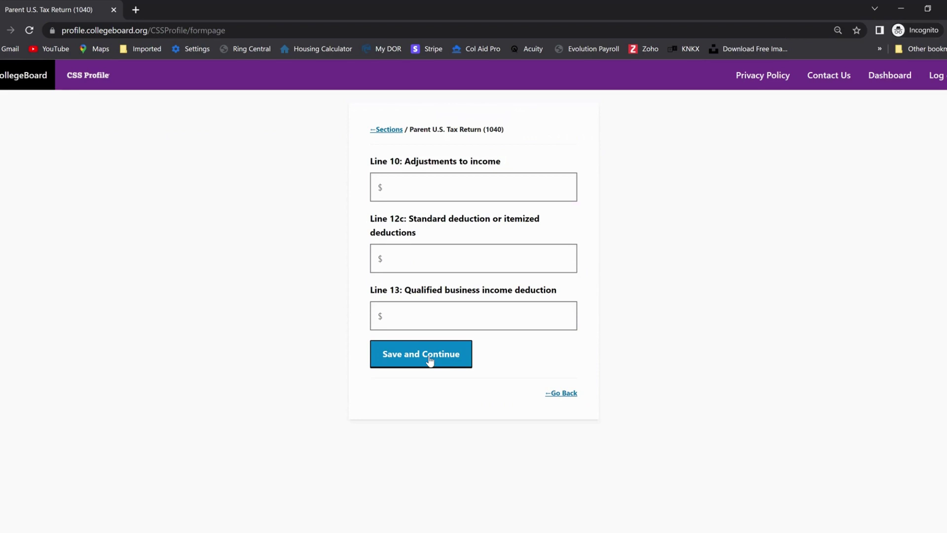
click(431, 362)
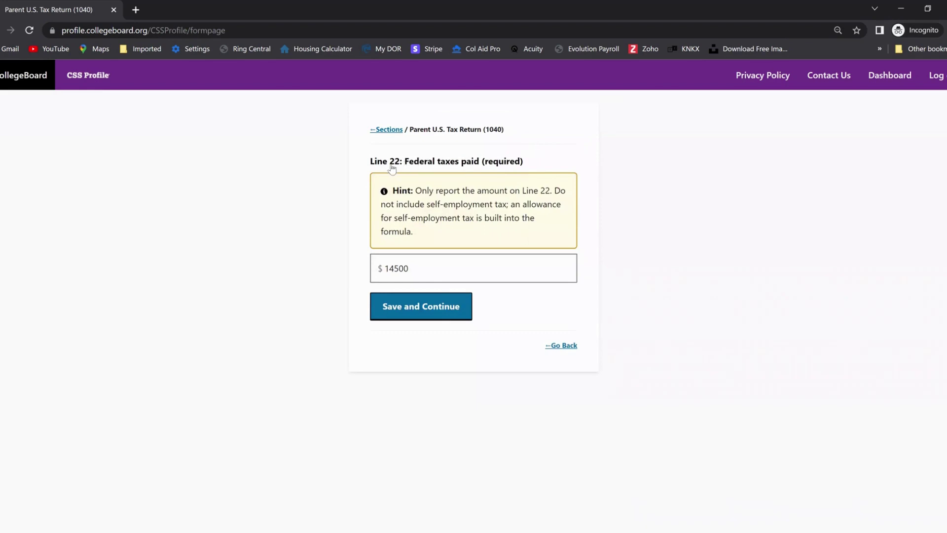
click(416, 308)
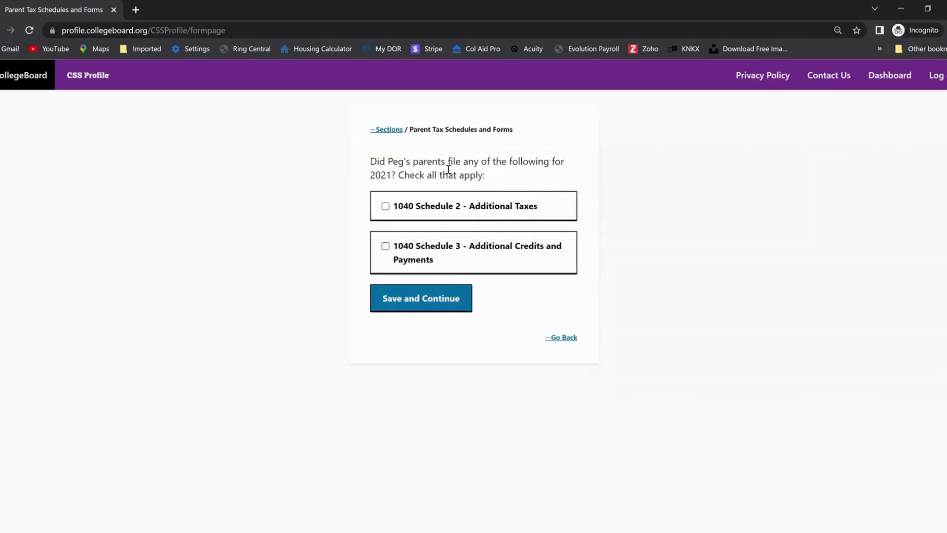
Step: Save the Schedule 2 and 3 question with nothing checked, then check what counts as 2021 work earnings and save the prefilled amount
click(440, 297)
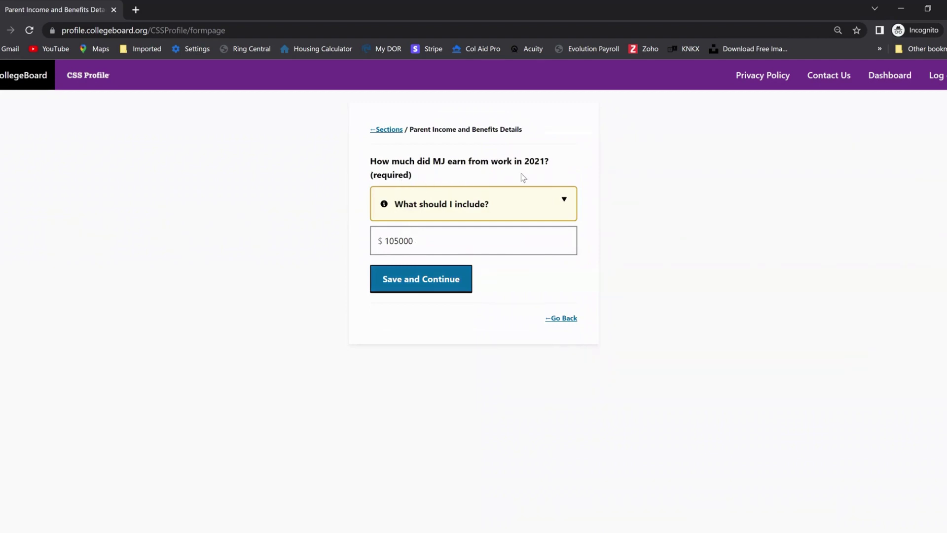
click(567, 201)
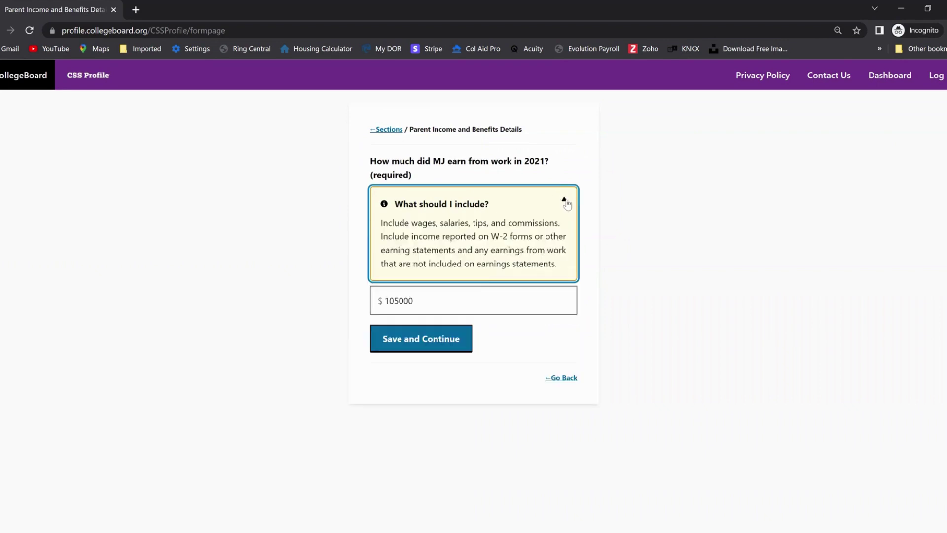
click(566, 203)
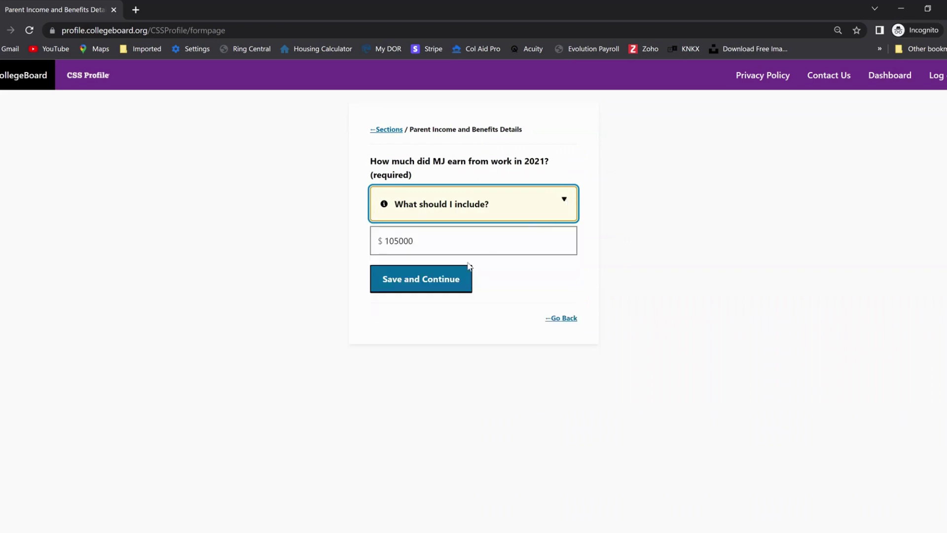
click(406, 280)
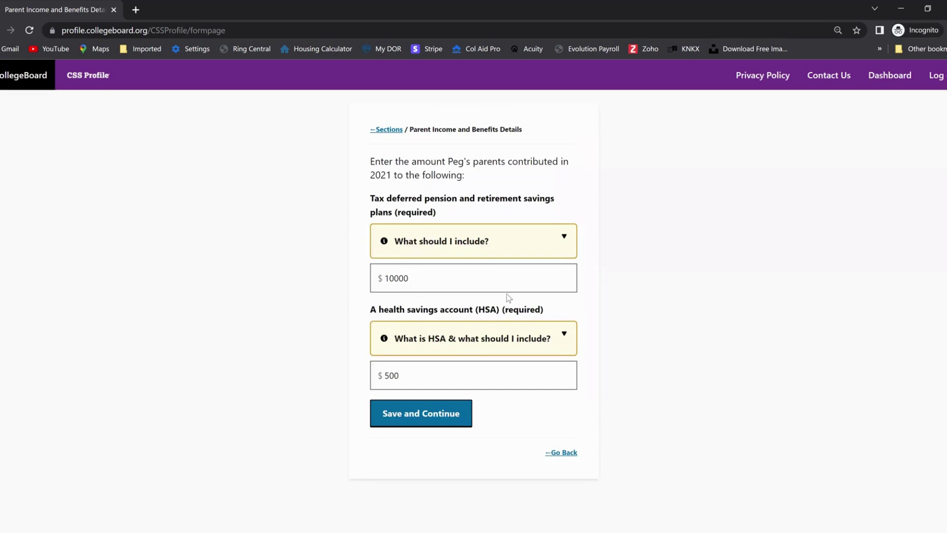
Step: Read what counts as tax-deferred retirement contributions, then save the prefilled 2021 retirement and health savings account amounts
click(565, 246)
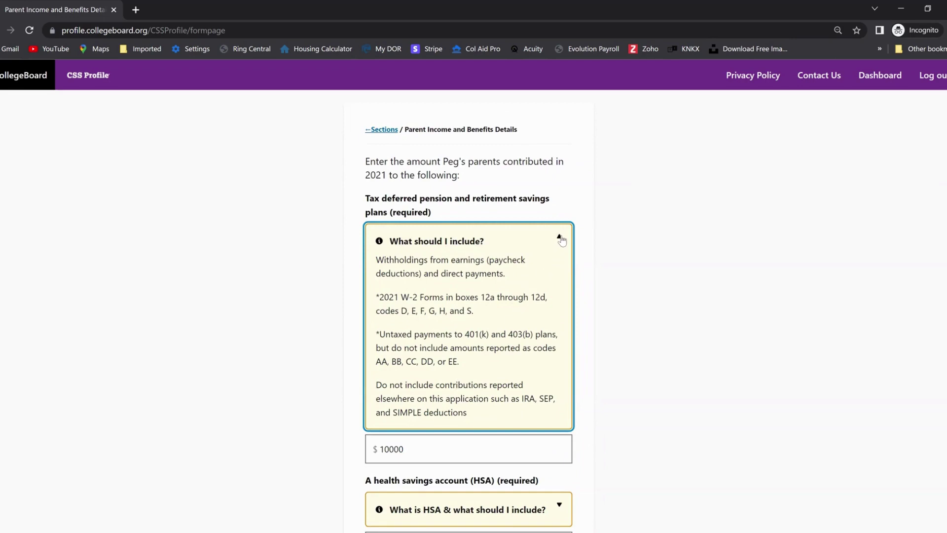
click(560, 237)
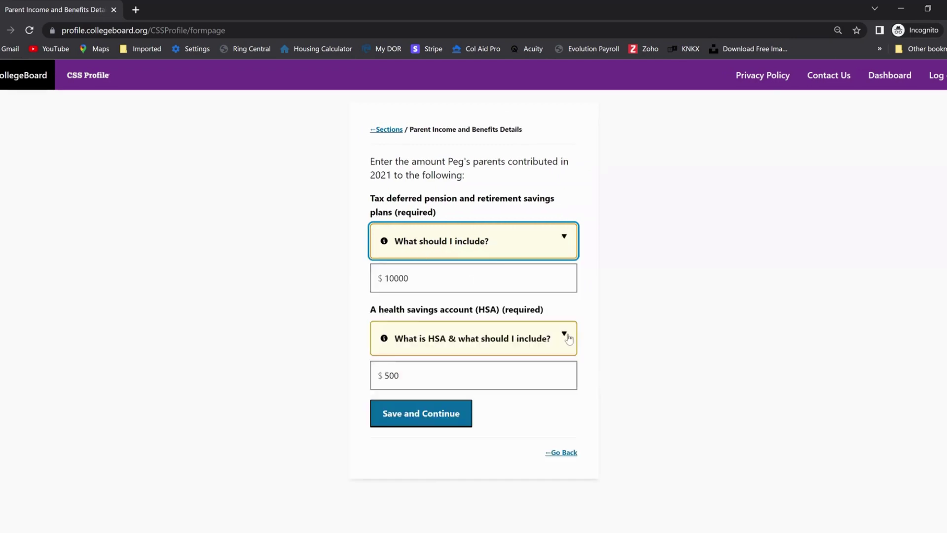
click(423, 414)
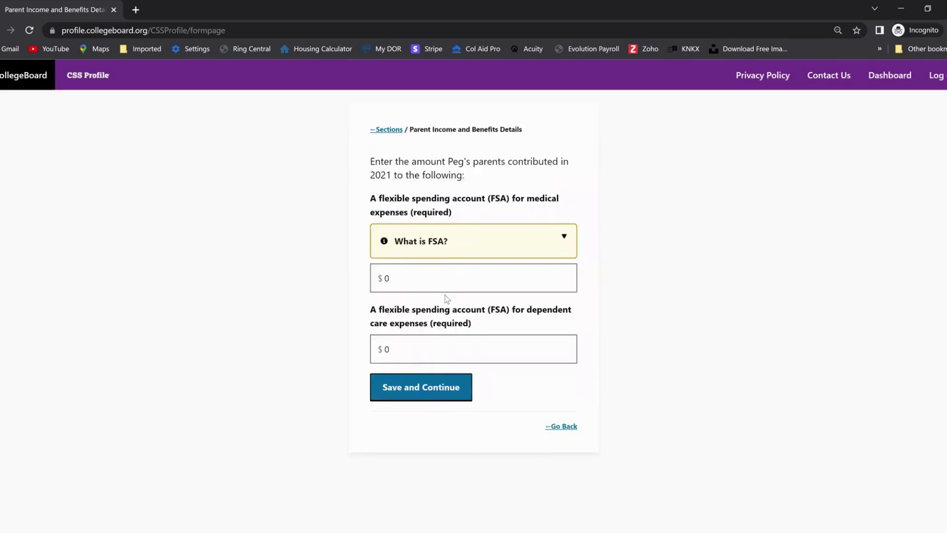
Step: Accept the prefilled flexible spending account contributions, then save the 2021 Social Security and alimony page without a Social Security amount
click(427, 388)
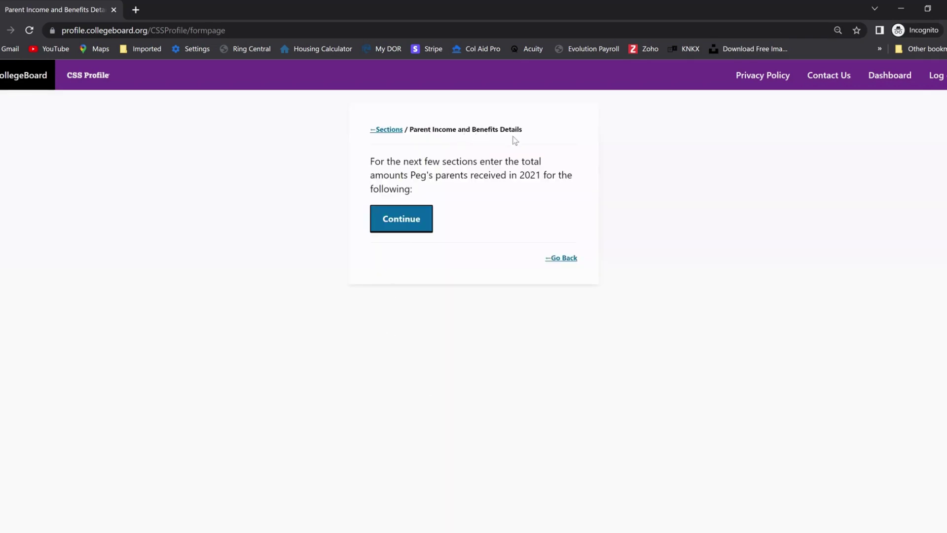
click(404, 219)
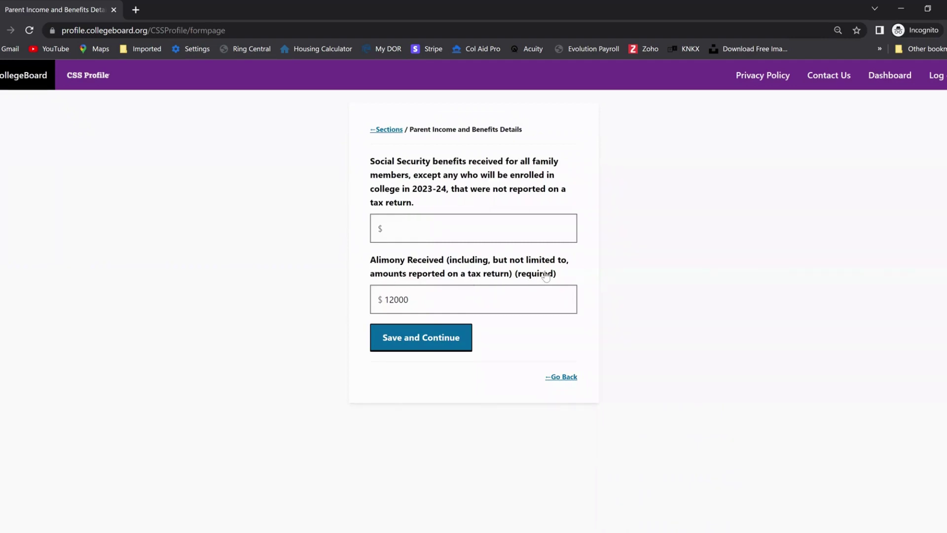
click(407, 340)
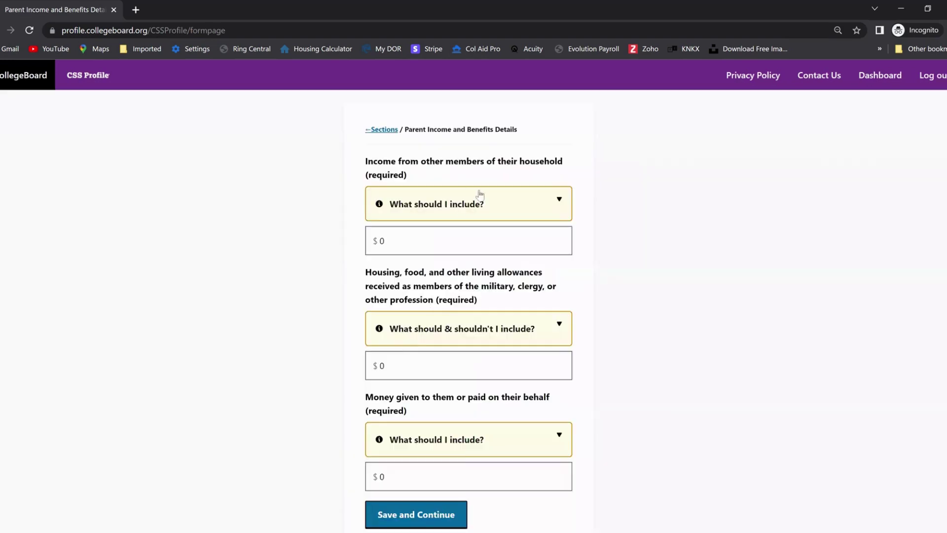
Step: Read the guidance on other household members' income, then save the prefilled 2021 household income, allowances, money received and other untaxed income
scroll(469, 311, down, 1)
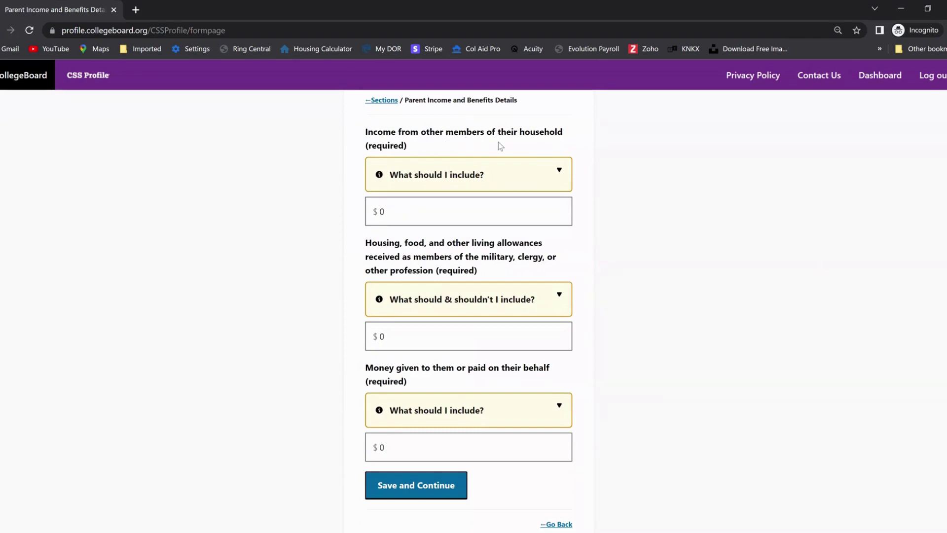
click(560, 174)
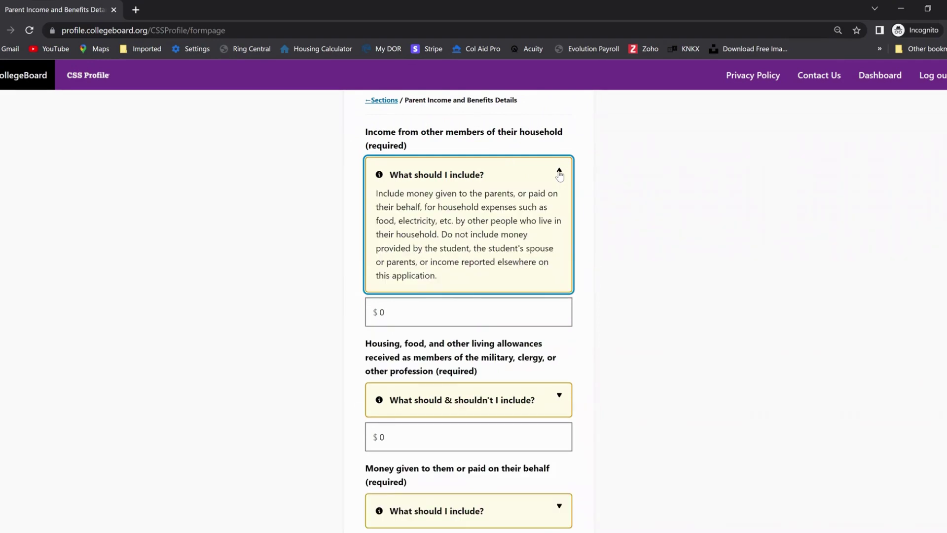
click(560, 174)
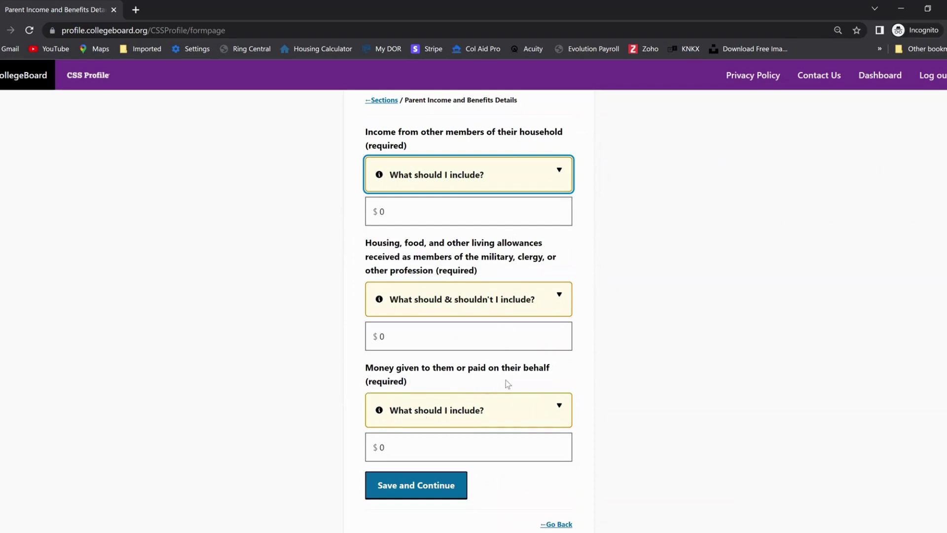
click(561, 409)
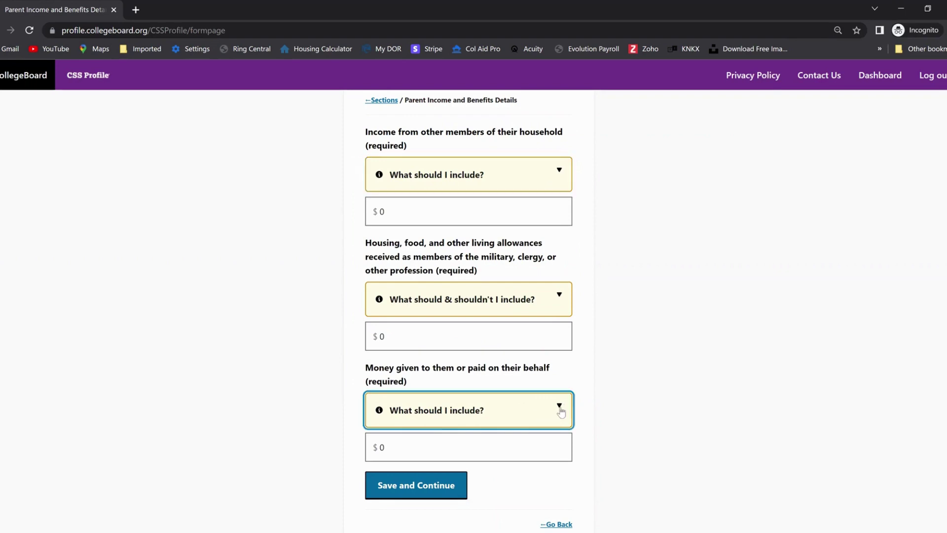
click(560, 409)
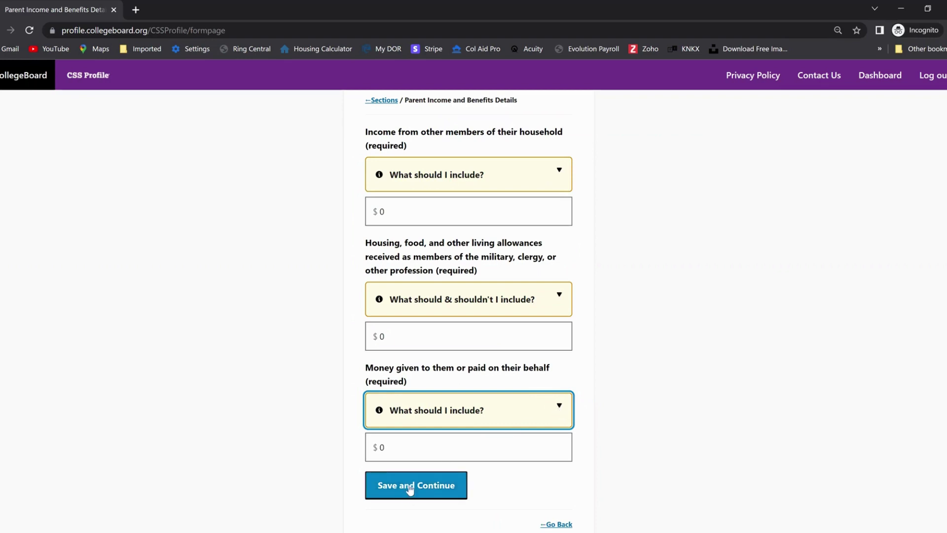
click(561, 172)
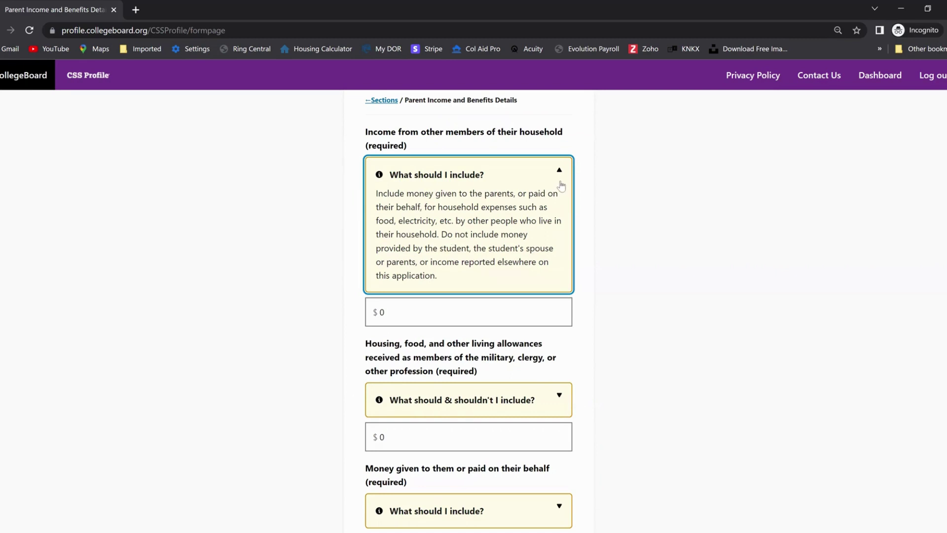
click(560, 171)
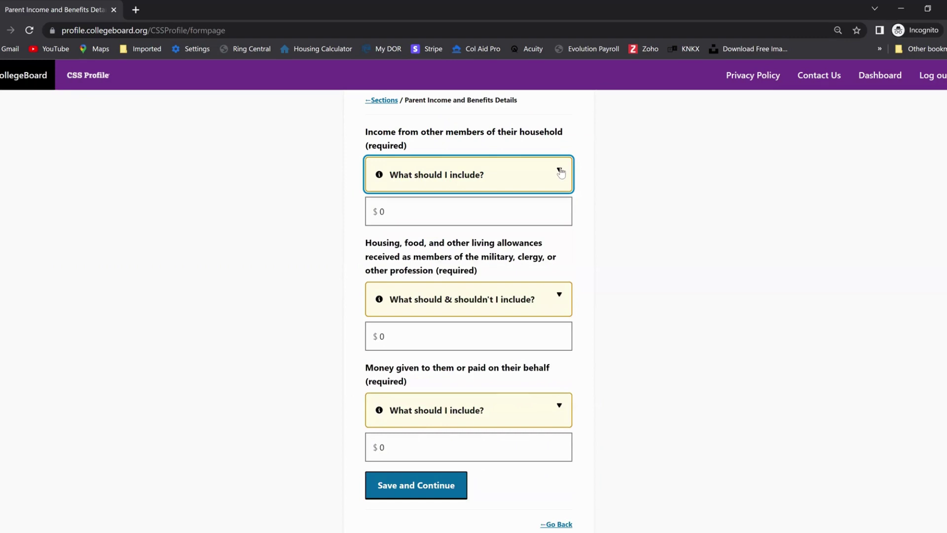
click(418, 486)
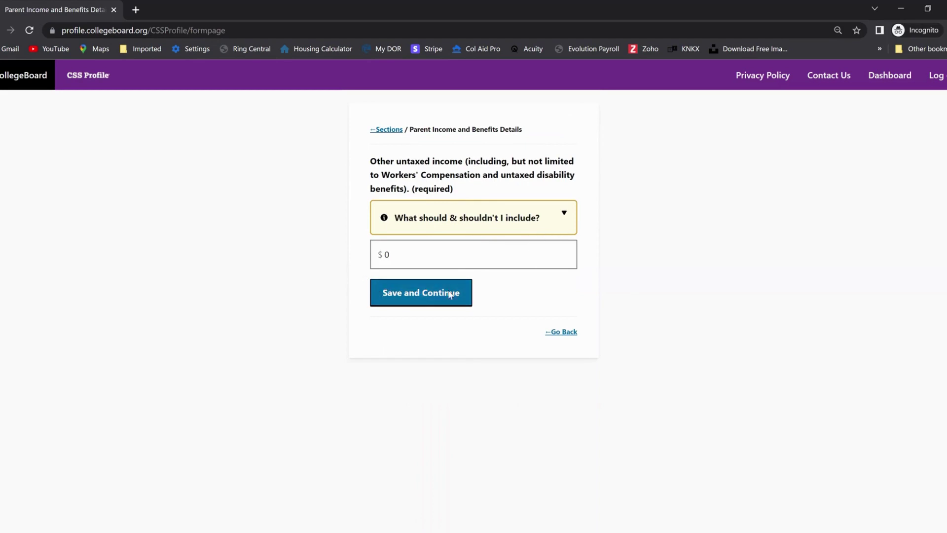
click(417, 298)
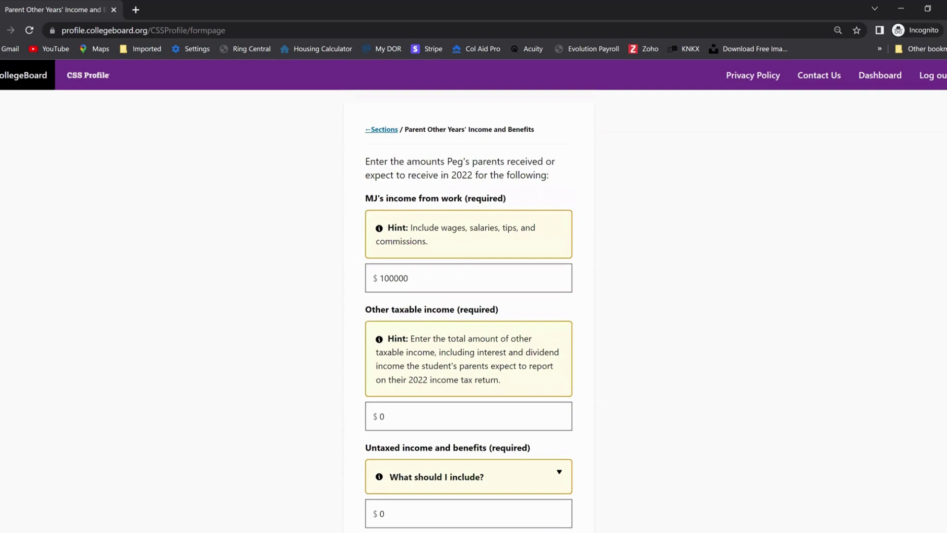
Step: Check what to include as 2022 untaxed income and benefits, then save the prefilled 2022 parent income amounts
scroll(469, 321, down, 1)
scroll(469, 316, down, 1)
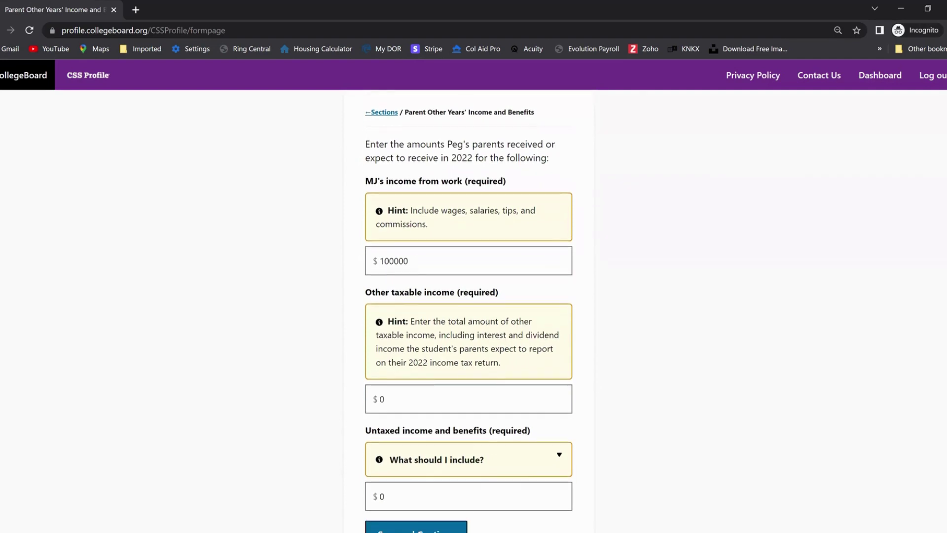
scroll(469, 316, down, 1)
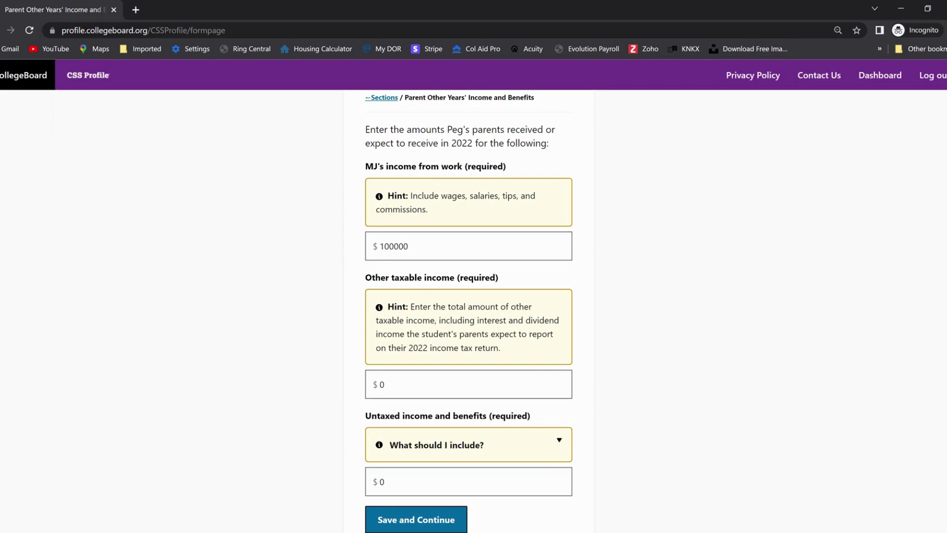
scroll(468, 311, down, 1)
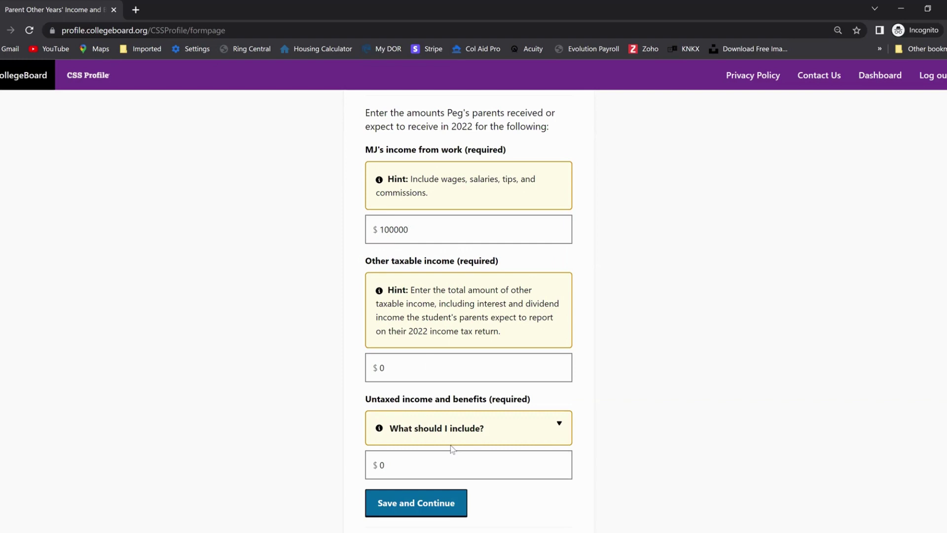
click(560, 429)
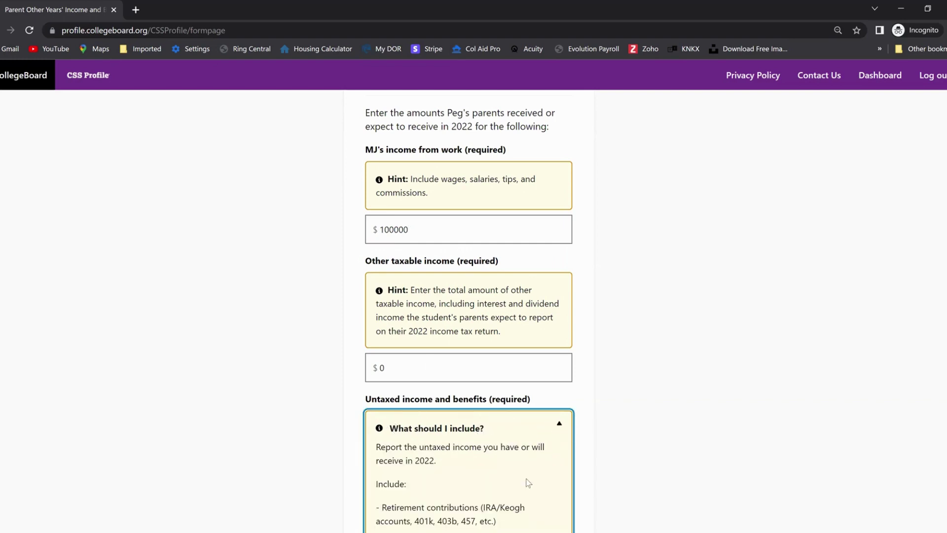
click(559, 427)
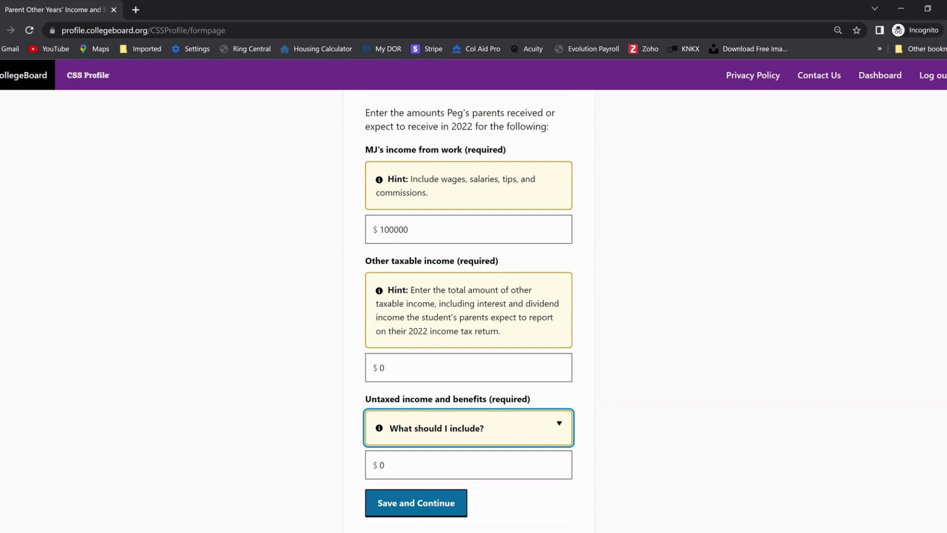
click(430, 505)
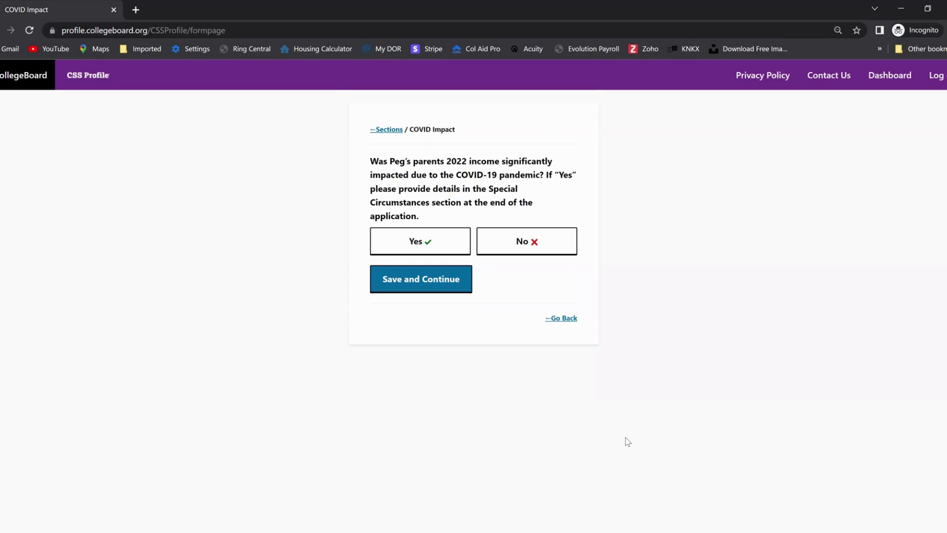
Step: Leave the COVID-19 impact question unanswered, keep Yes for a significant 2023 income change and save the prefilled 2023 income amounts
click(413, 282)
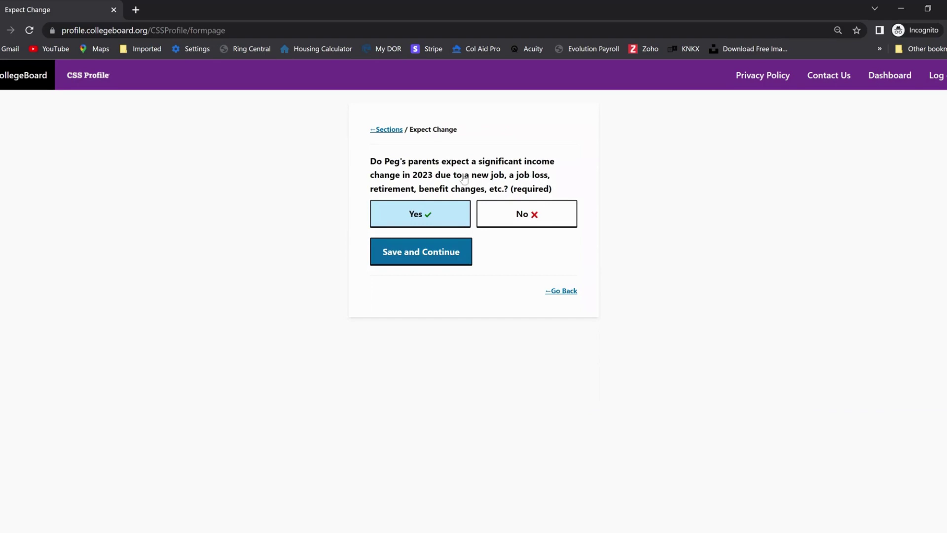
click(432, 251)
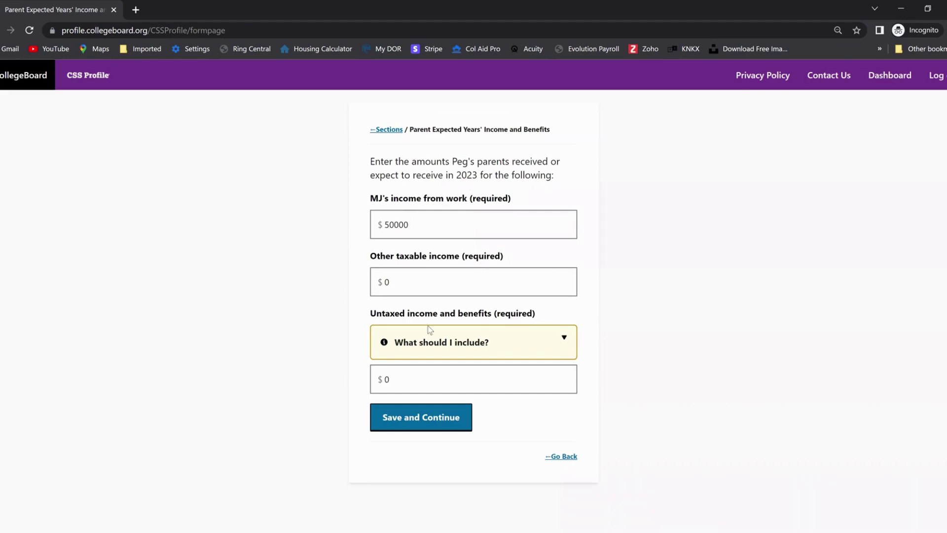
click(413, 415)
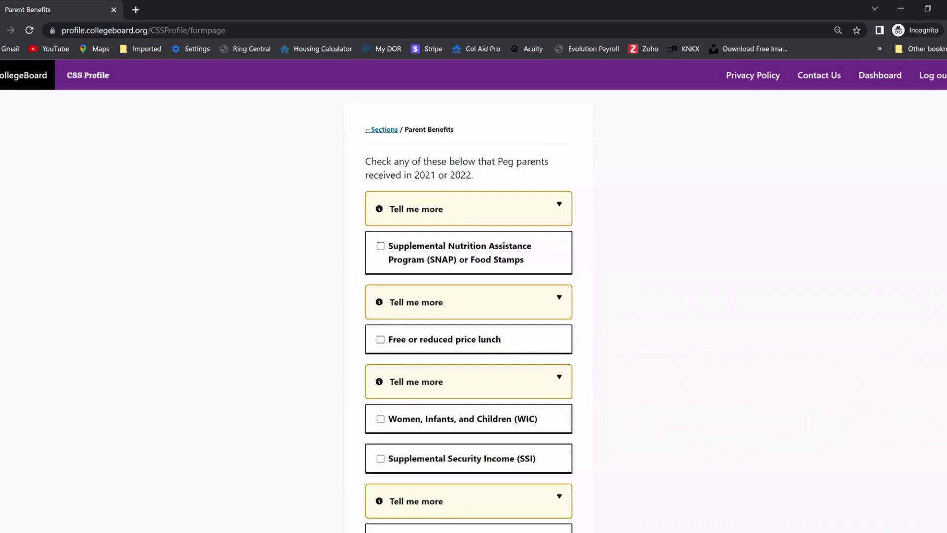
Step: Review the list of benefits received in 2021 or 2022 and save the Parent Benefits page with none checked
scroll(468, 316, down, 2)
scroll(469, 316, down, 1)
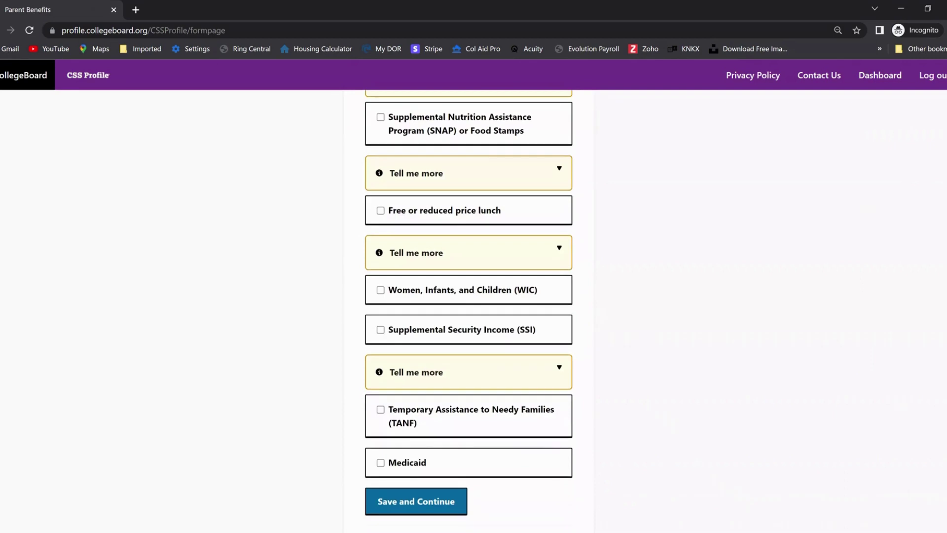
scroll(469, 310, down, 1)
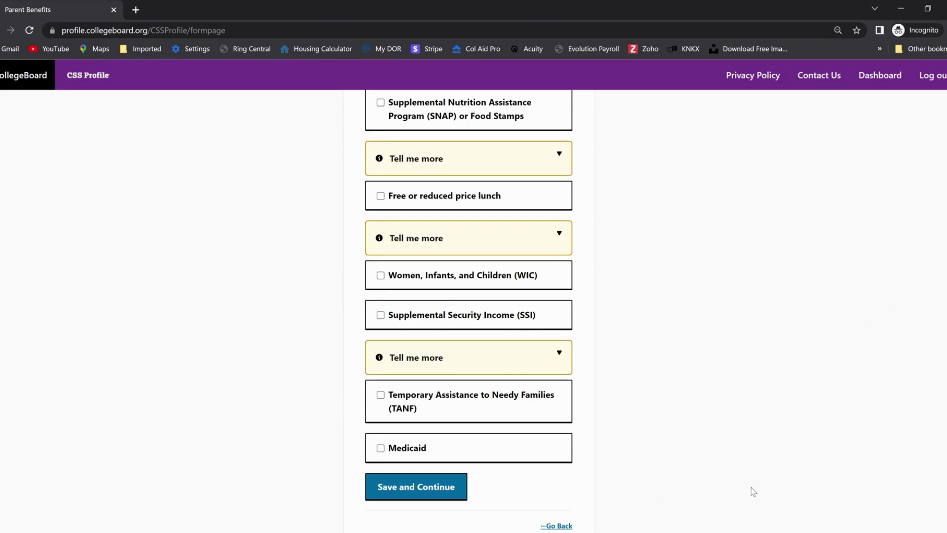
click(423, 490)
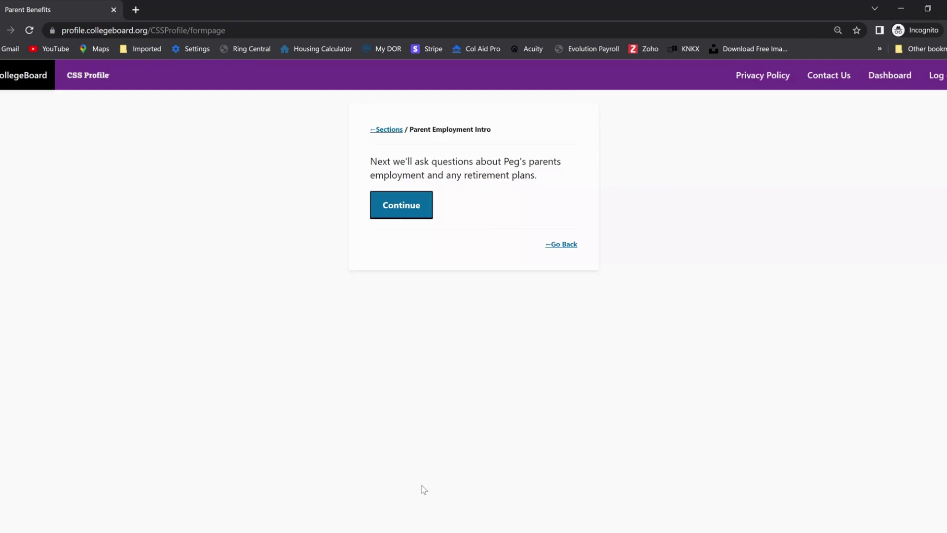
Step: Continue through the parent employment questions, leaving employment status unchecked and keeping No for both U.S. Armed Forces service and dislocated worker
click(396, 207)
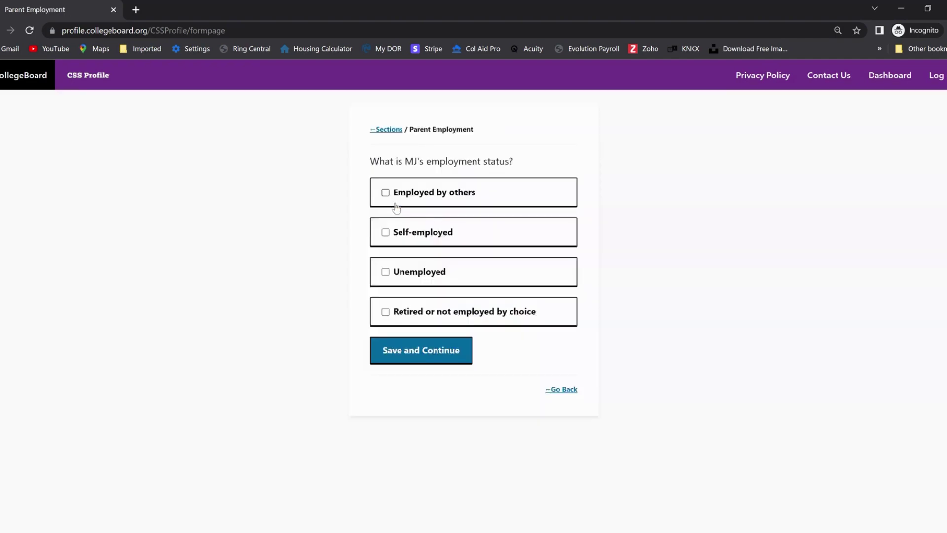
click(427, 351)
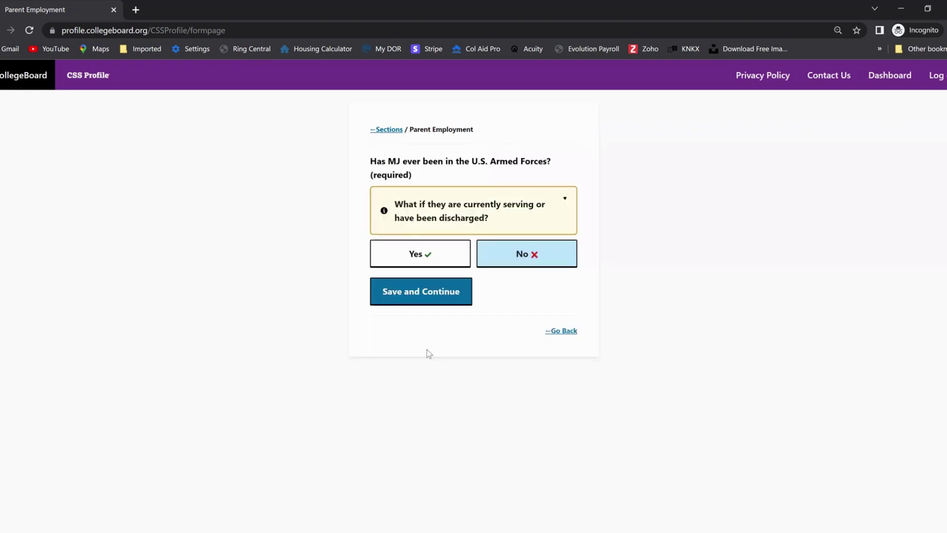
click(428, 295)
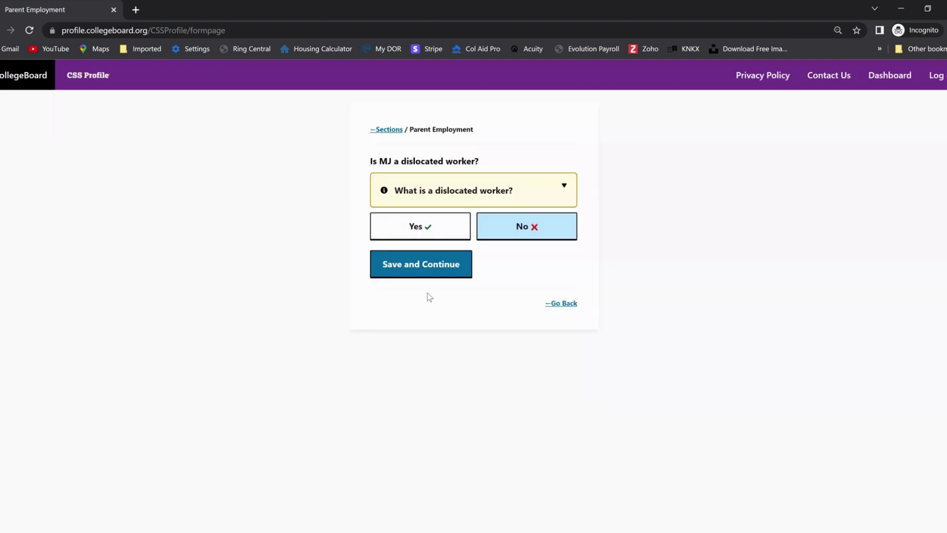
click(431, 270)
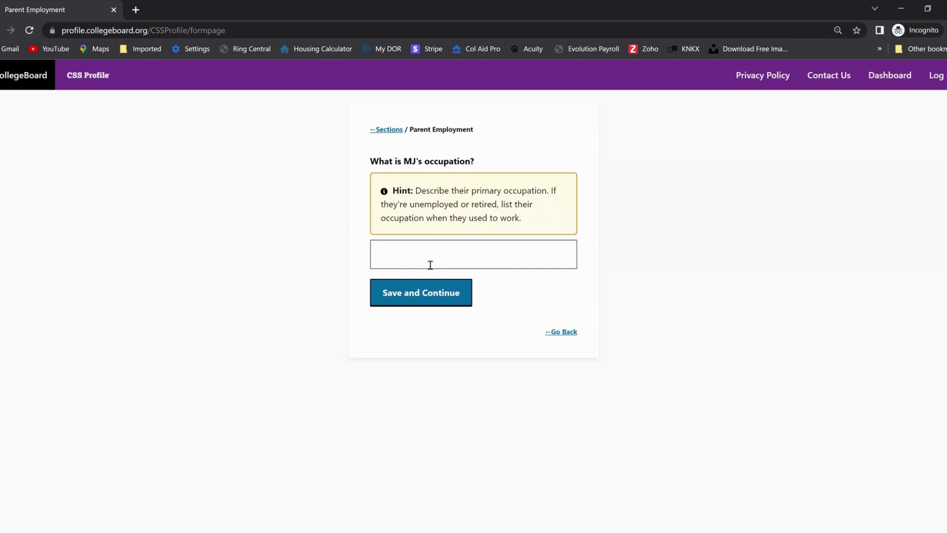
Step: Leave the parent's occupation blank and all retirement plans unchecked, and save the prefilled $0 retirement account value
click(414, 294)
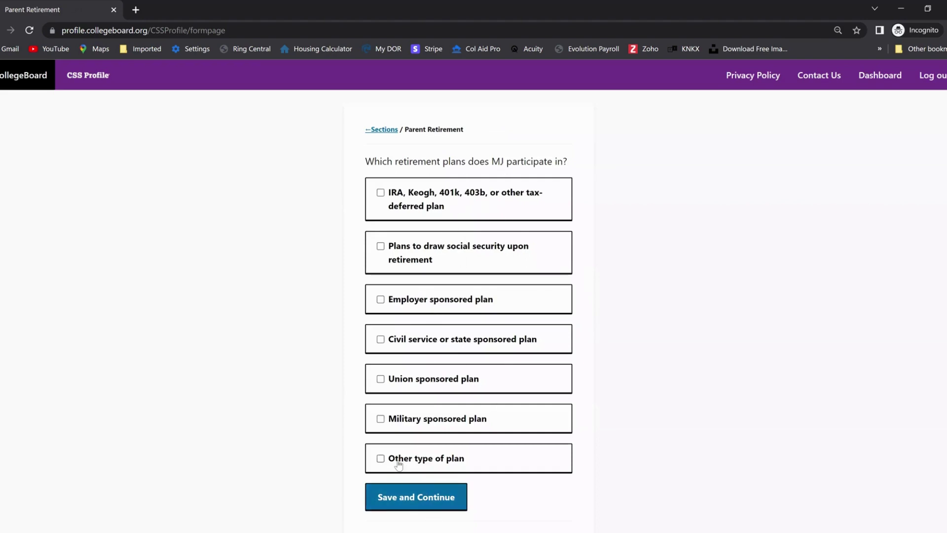
click(418, 493)
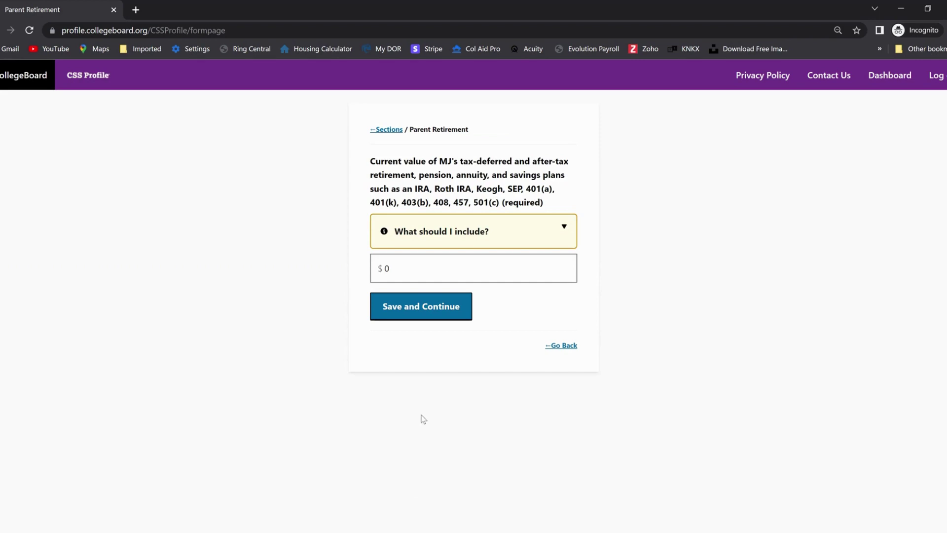
click(417, 308)
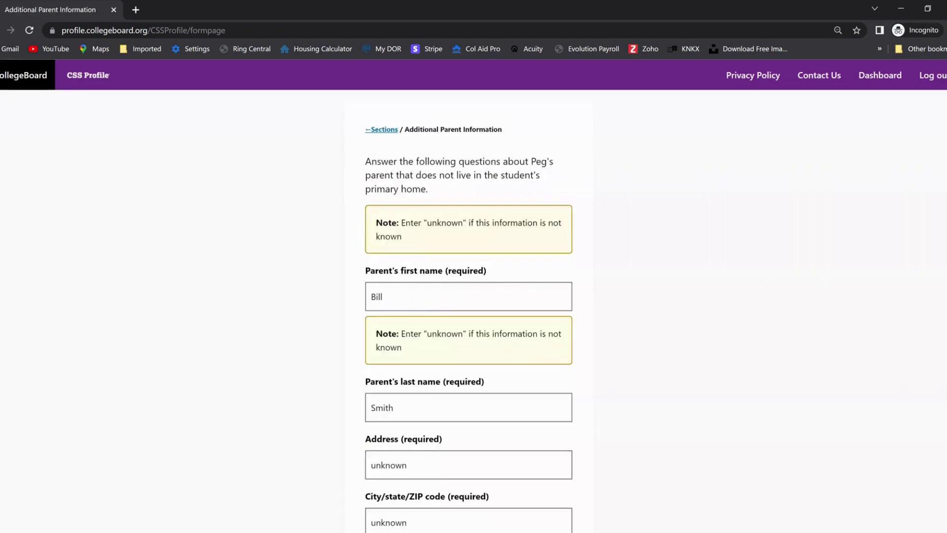
Step: Save the prefilled name and address details of the nonresident parent, keeping 2000 as the separation year and the divorce year blank
scroll(469, 314, down, 1)
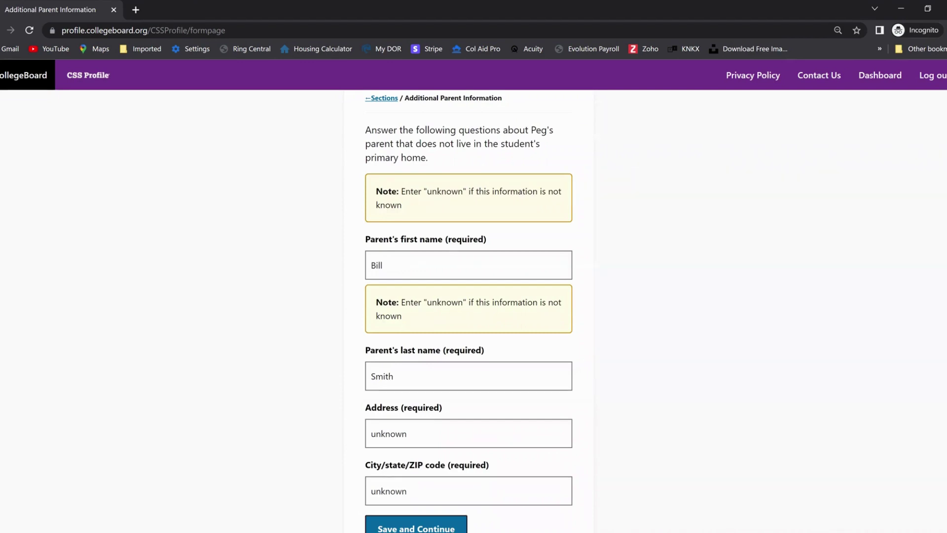
scroll(571, 481, down, 1)
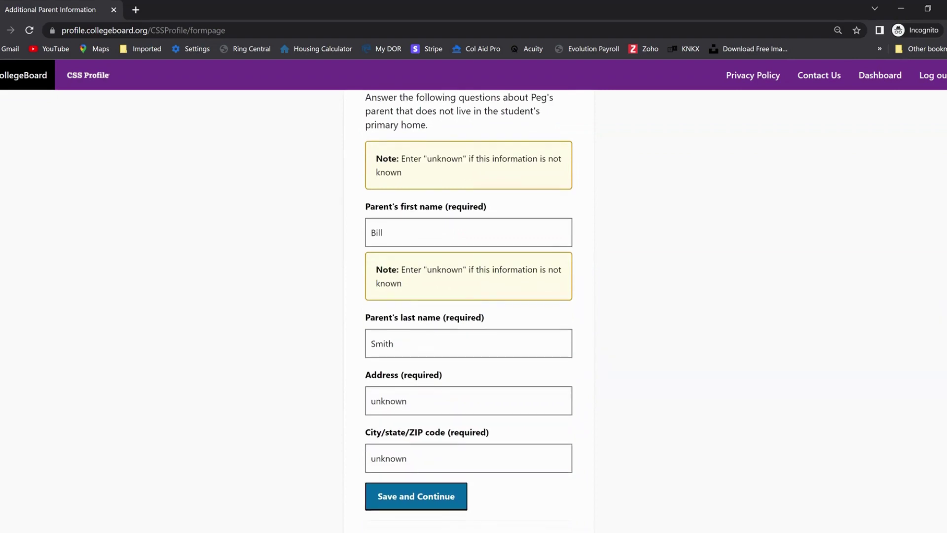
click(421, 496)
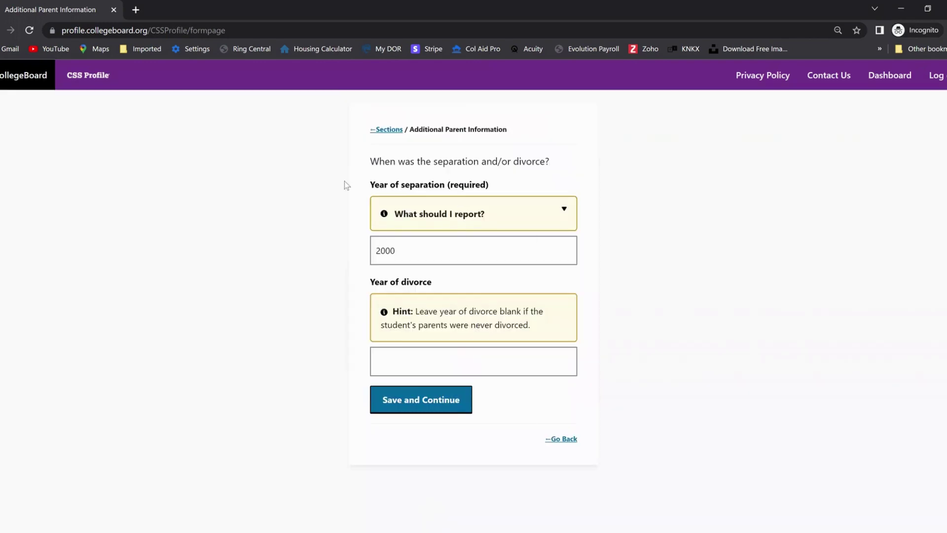
click(432, 399)
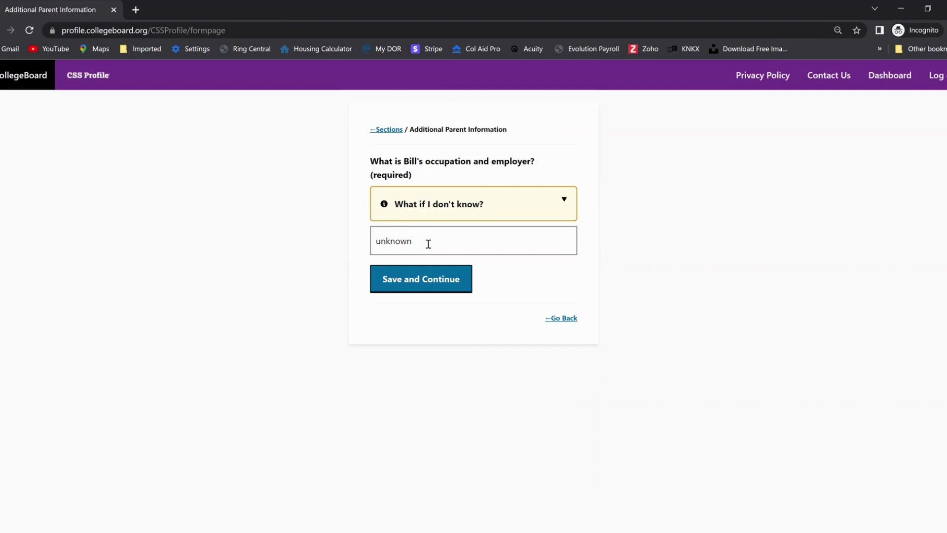
Step: Save the nonresident parent's unknown occupation and $0 contribution with a written agreement, leaving the notification email address blank
click(425, 286)
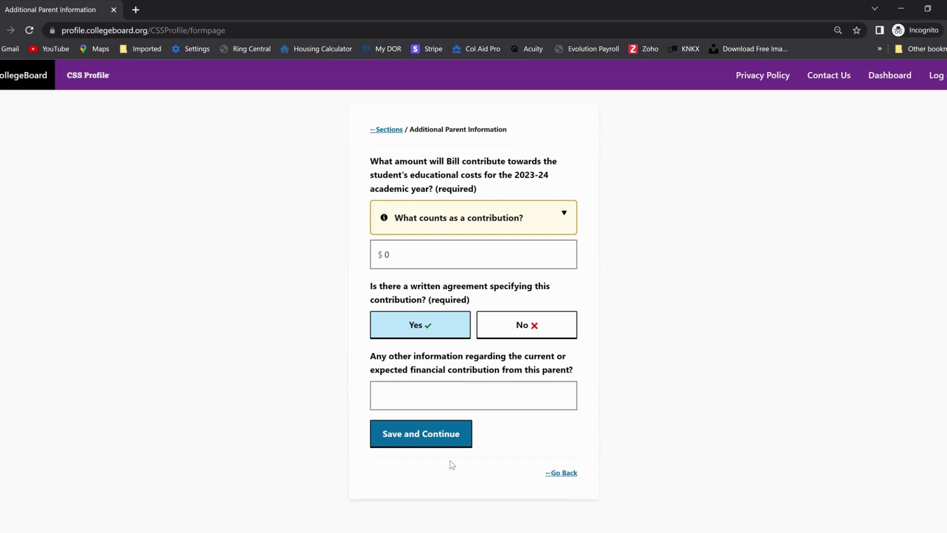
click(422, 439)
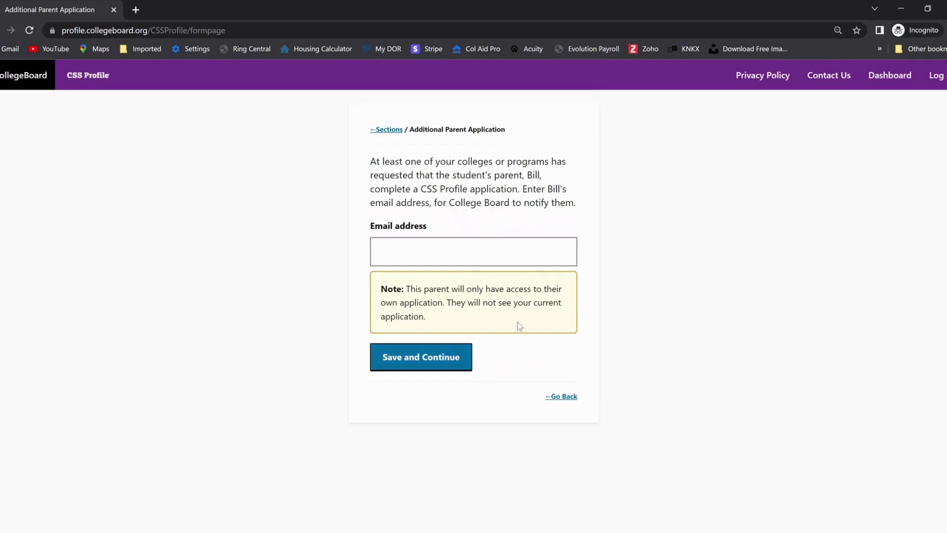
click(418, 359)
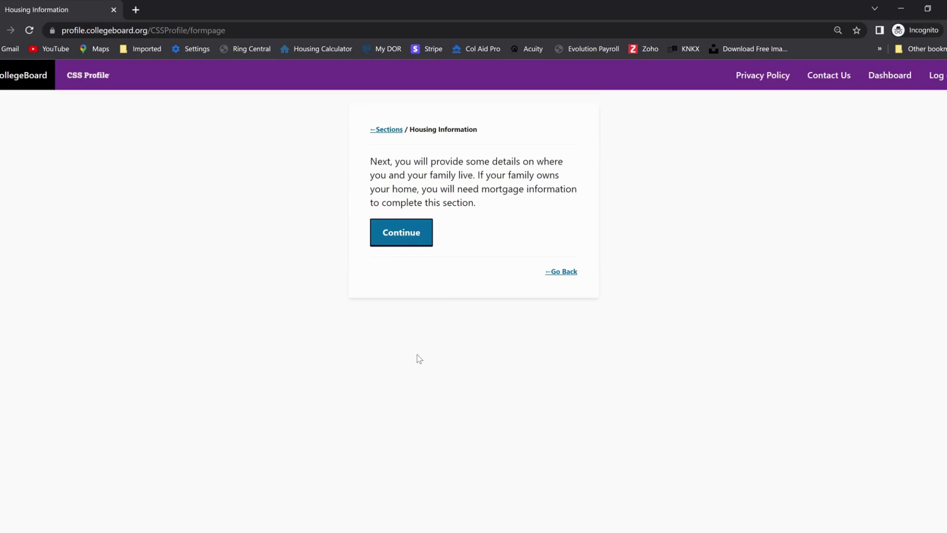
Step: Begin the Housing Information section, keeping Yes for the shared permanent address and saving the prefilled parent home address
click(397, 231)
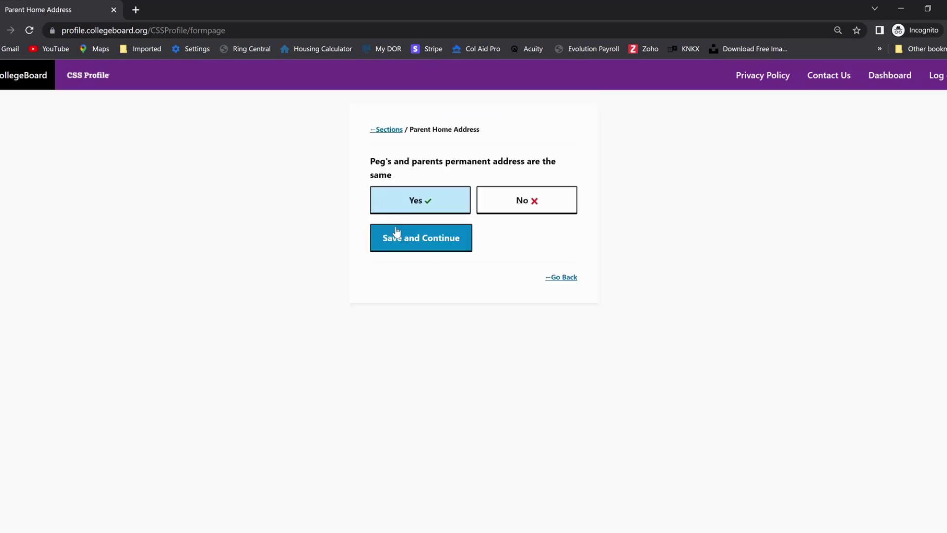
click(417, 237)
click(420, 242)
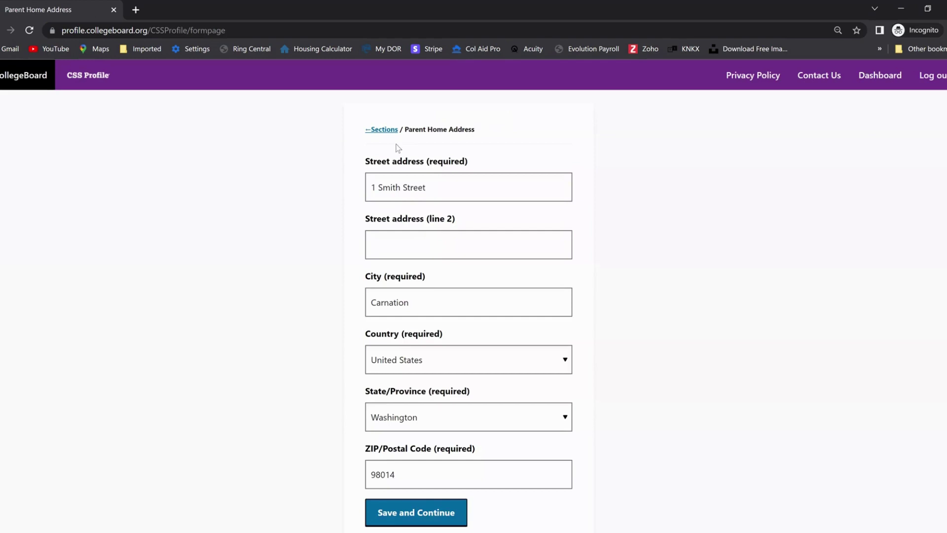
click(416, 512)
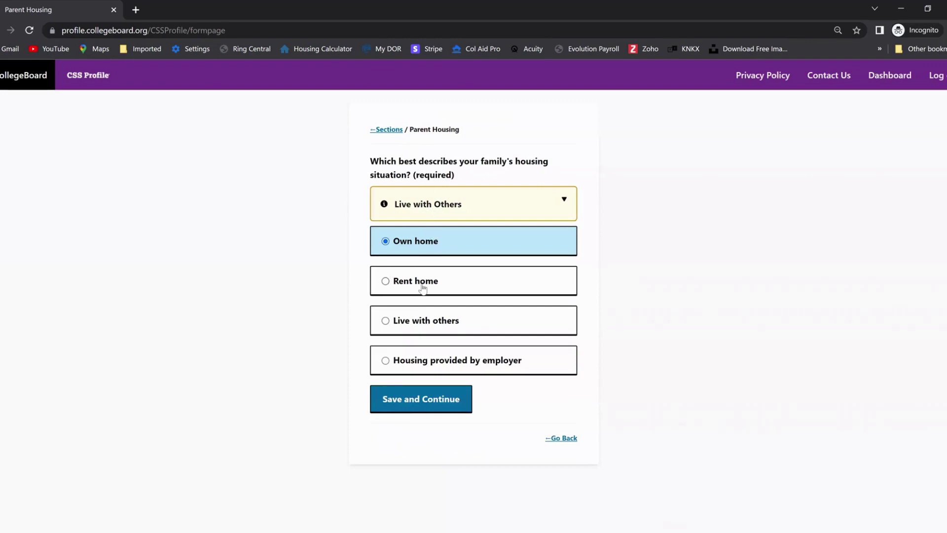
Step: Keep Own home and save the prefilled home details, leaving the primary mortgage amount blank and the monthly housing payment at $2300
click(419, 402)
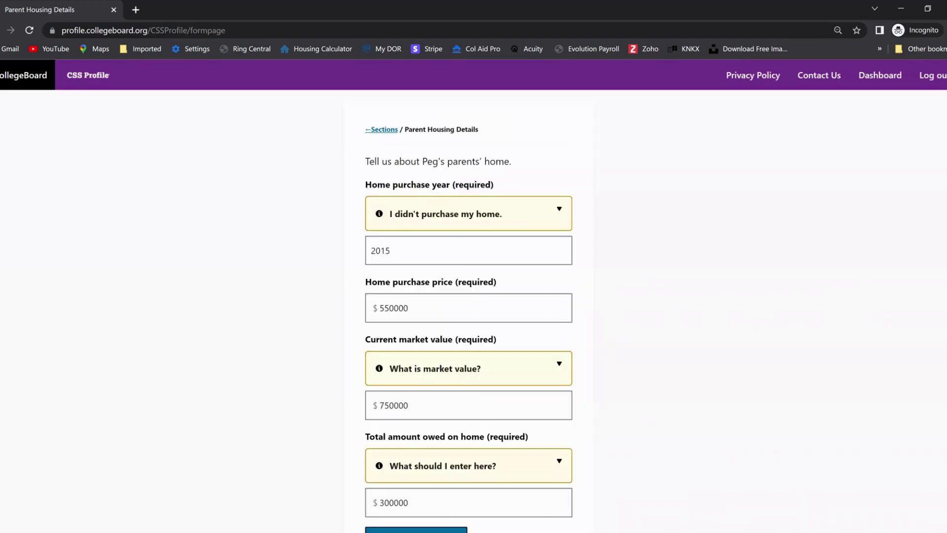
scroll(442, 208, down, 1)
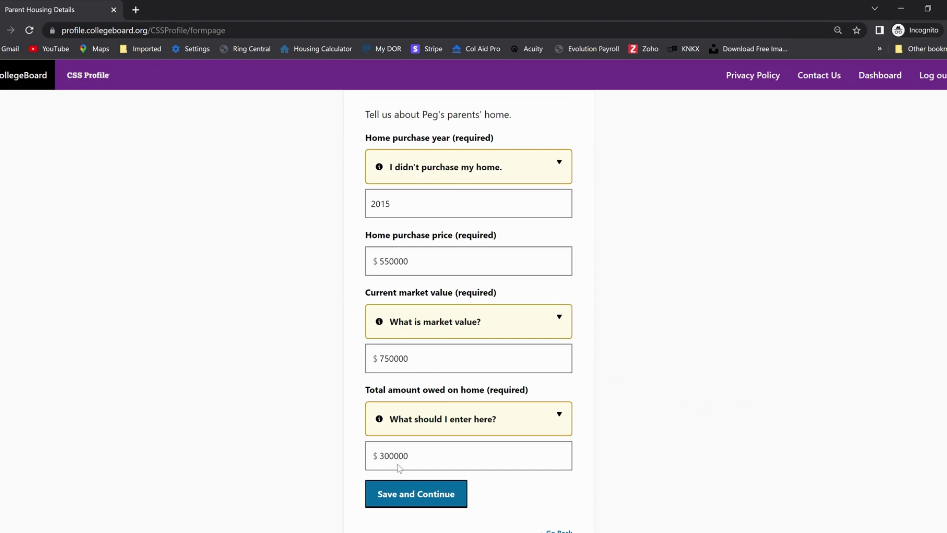
click(421, 495)
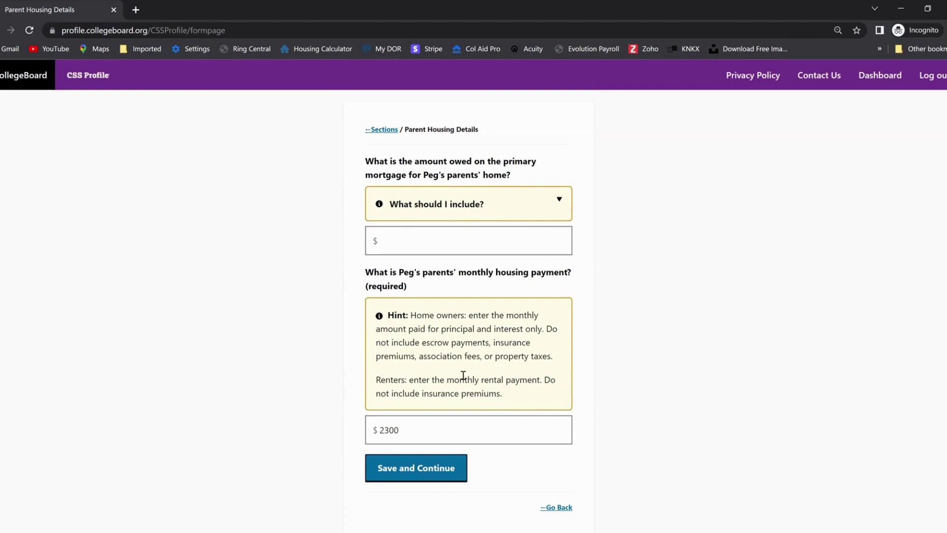
click(422, 469)
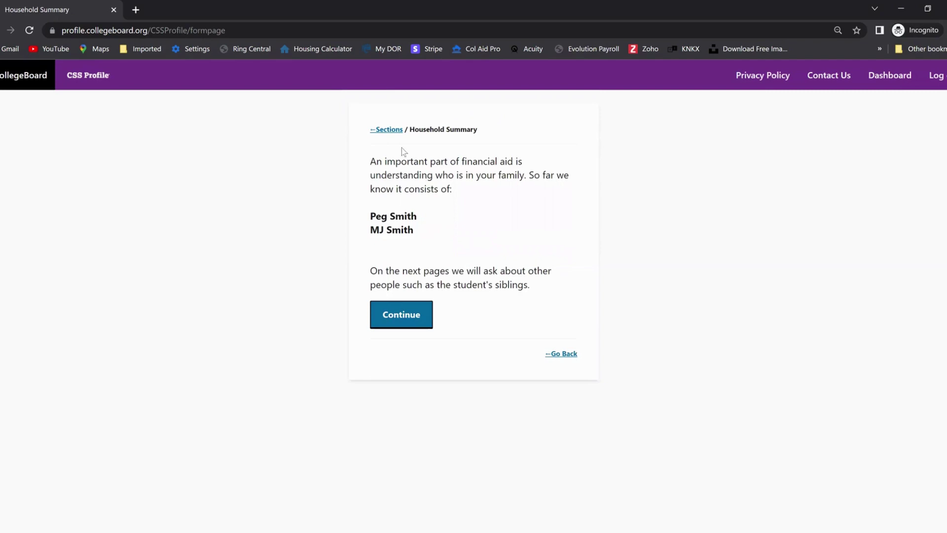
Step: Skip the Household Summary and Child Support questions and open the Parent Expenses answers from the Application Checklist for editing
click(388, 130)
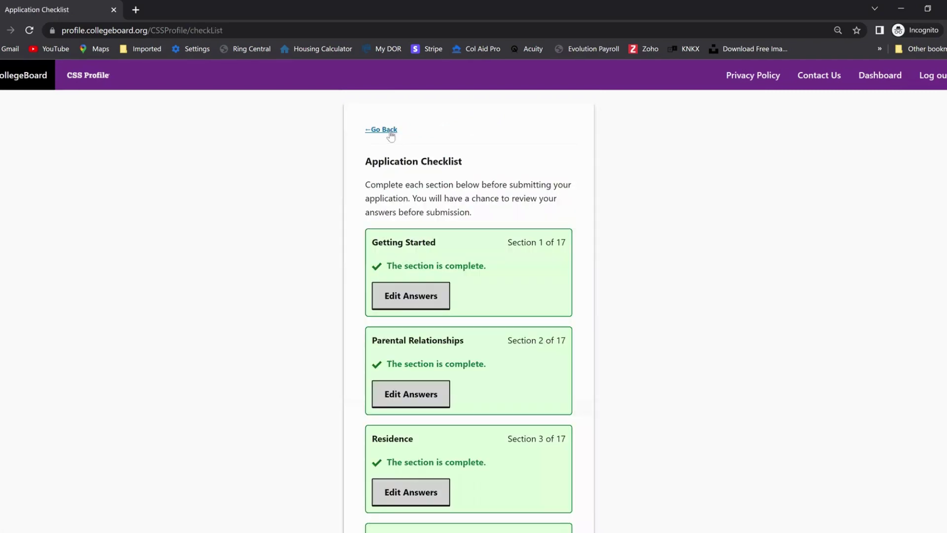
scroll(468, 311, down, 8)
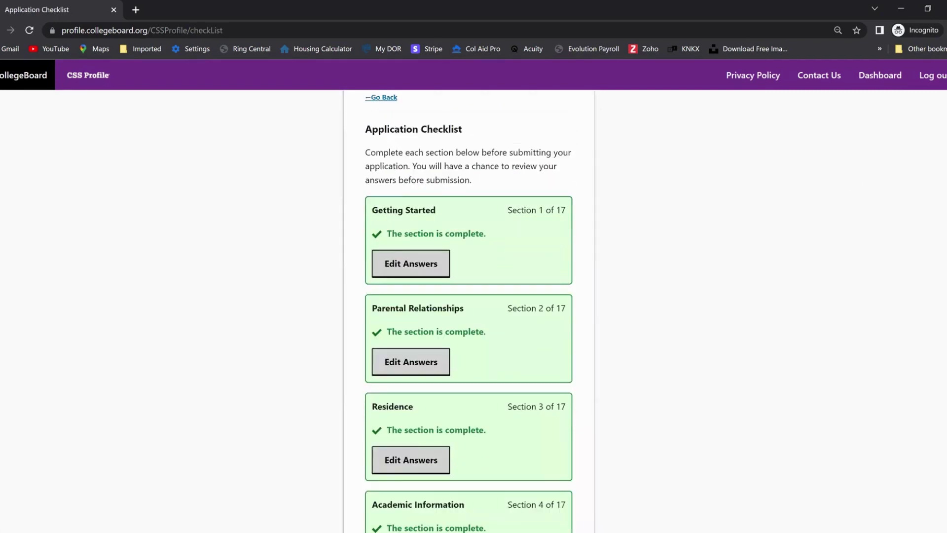
scroll(940, 295, down, 6)
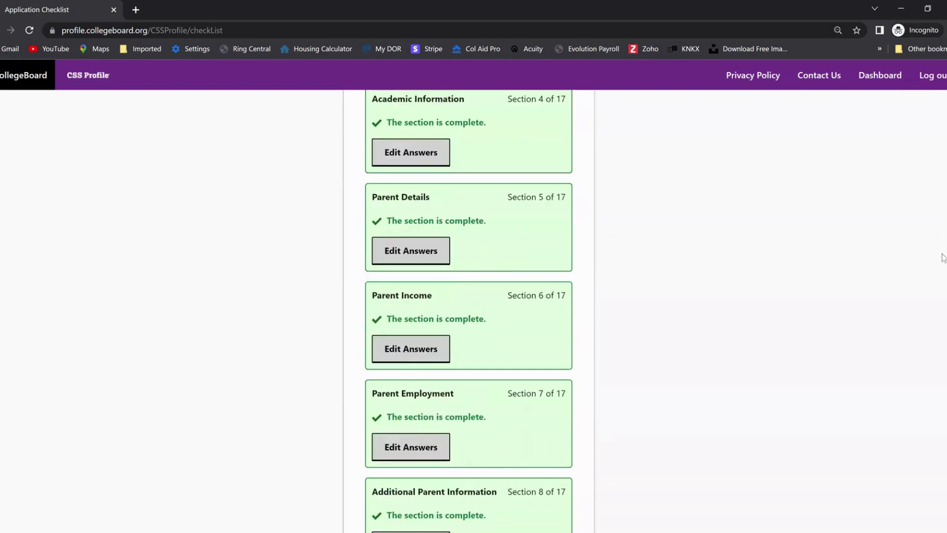
scroll(940, 295, down, 4)
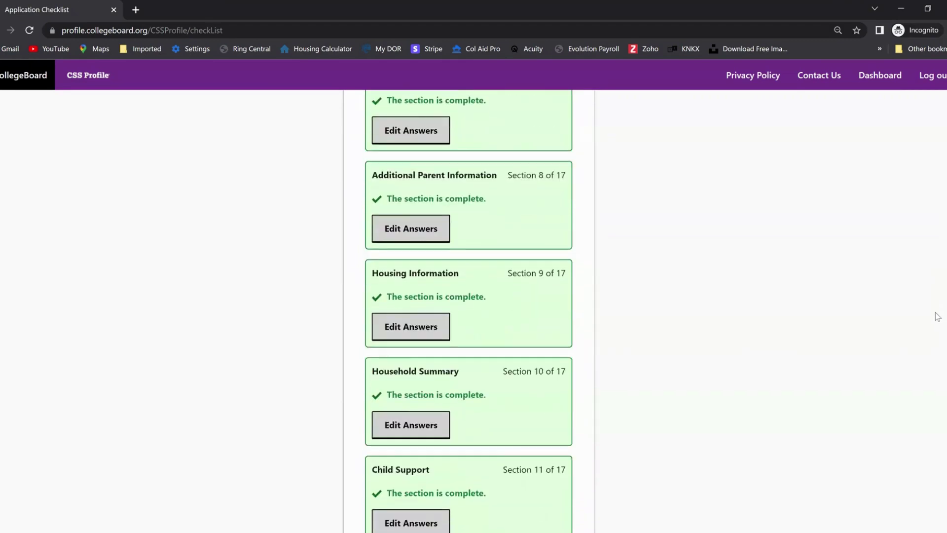
scroll(936, 332, down, 2)
scroll(941, 345, down, 2)
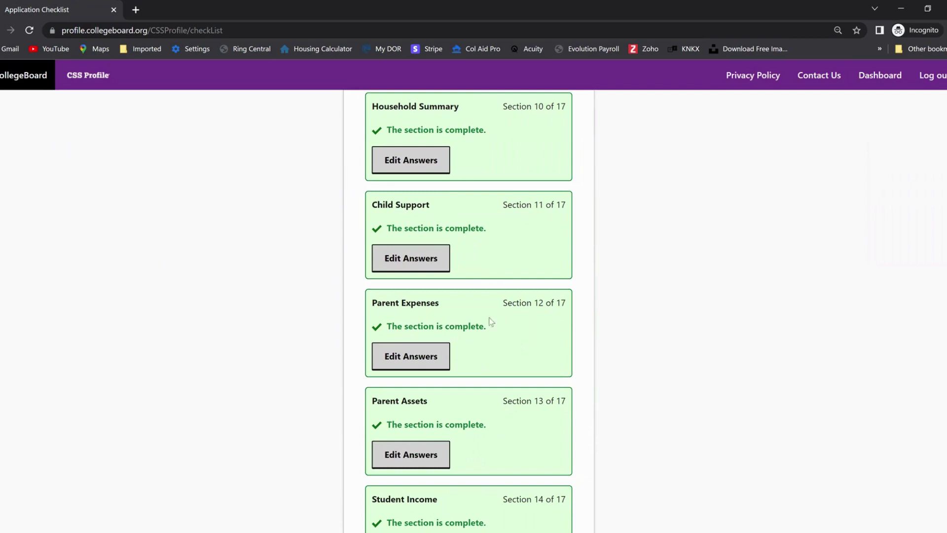
click(419, 357)
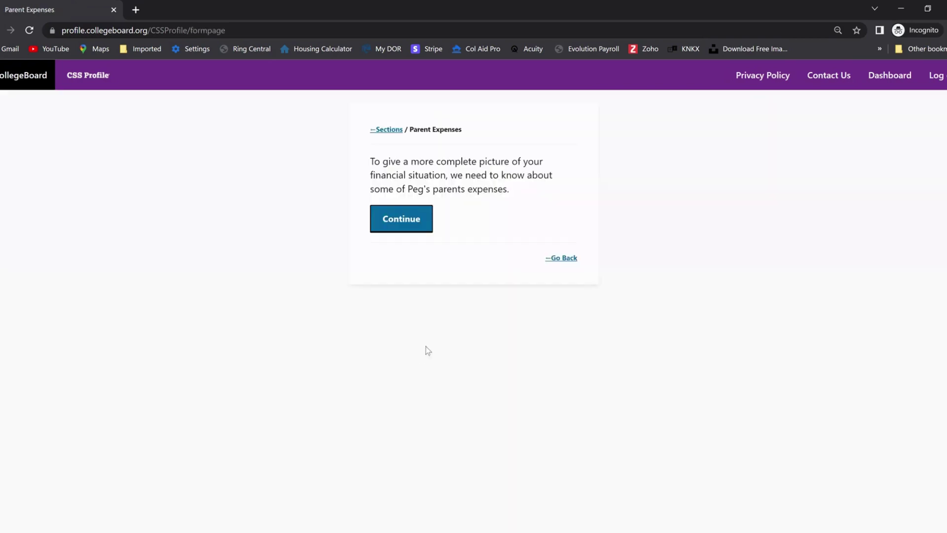
Step: Save the Parent Expenses section with No for uninsured medical expenses, college loan repayment in 2021 and 2022, and alimony
click(400, 226)
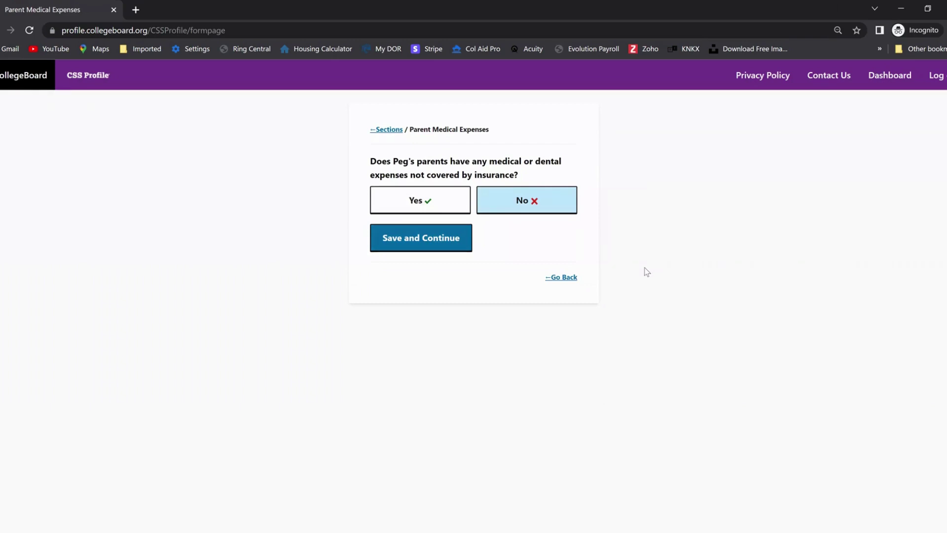
click(401, 242)
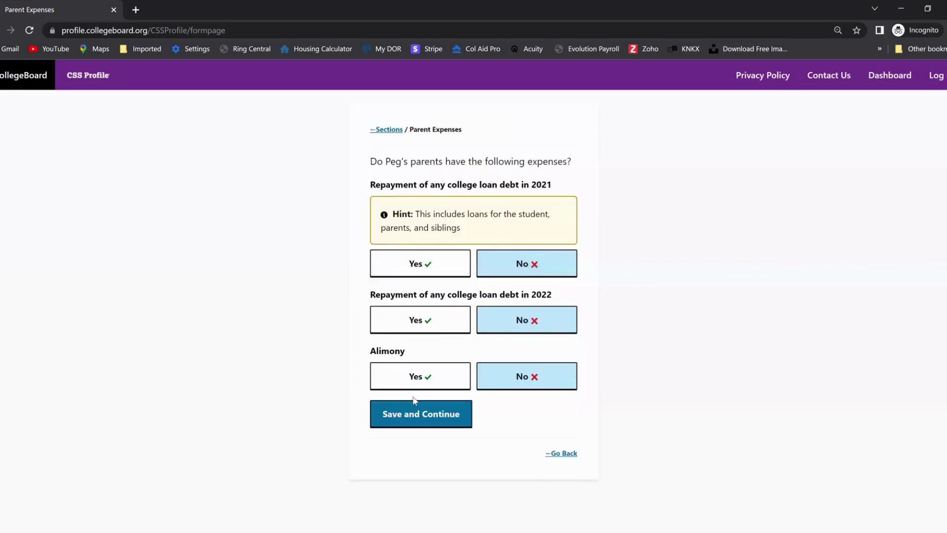
click(428, 420)
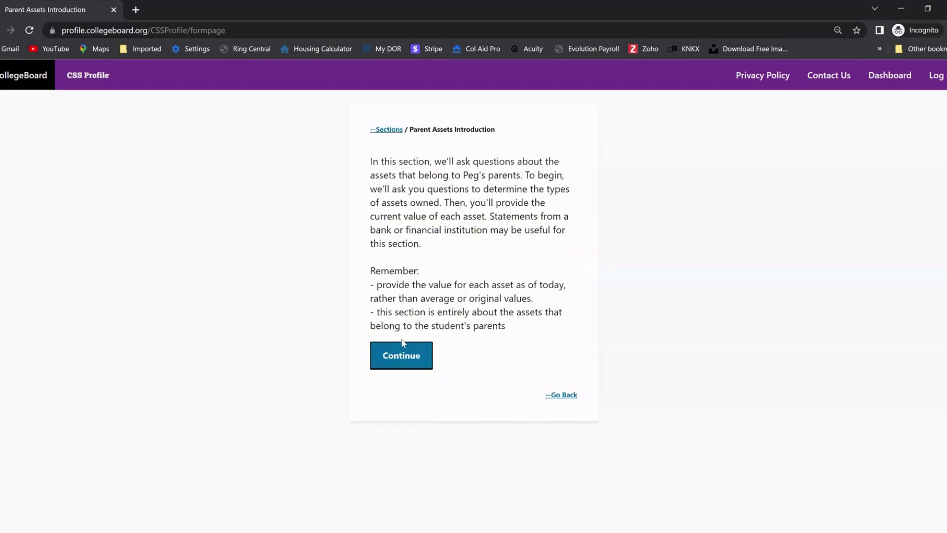
Step: Save $1000 in parent cash accounts and answer Yes for investments, other real estate and a business, and No for a farm
click(404, 357)
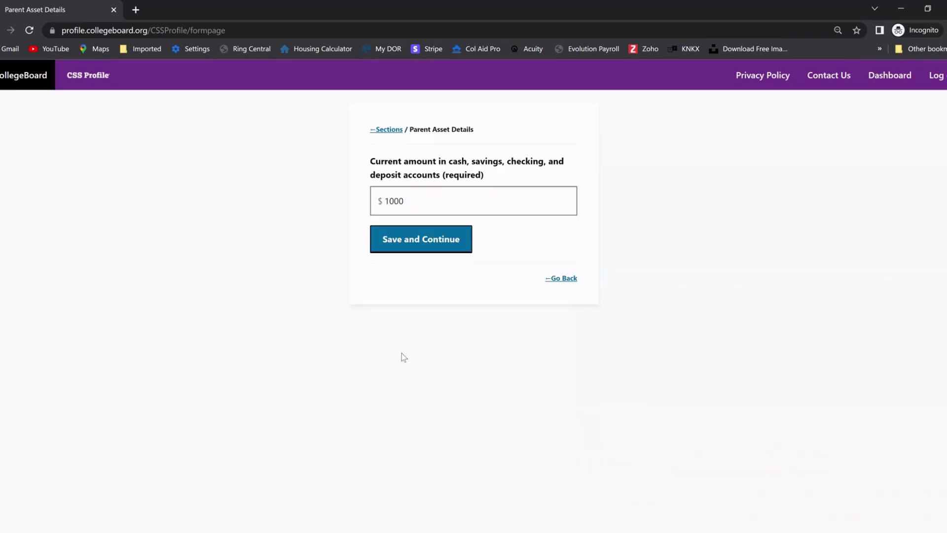
click(415, 241)
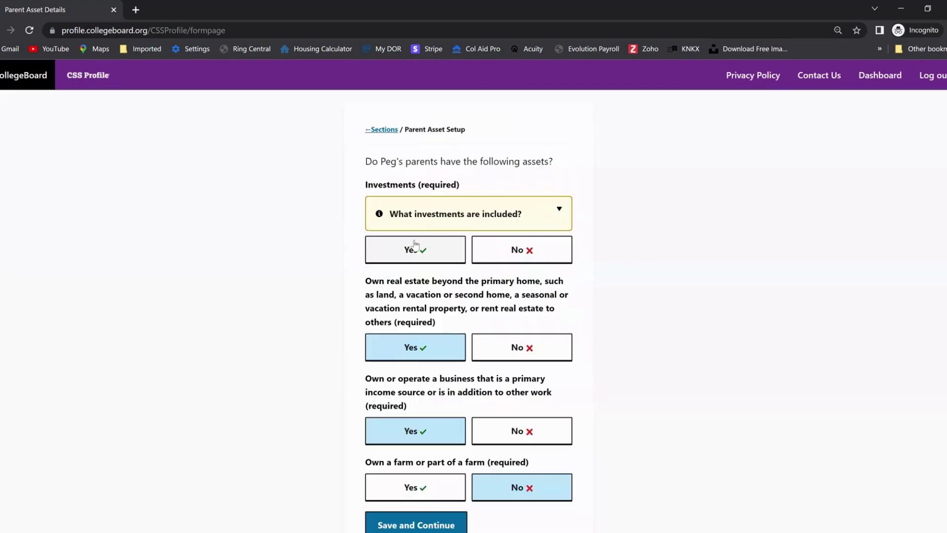
click(395, 247)
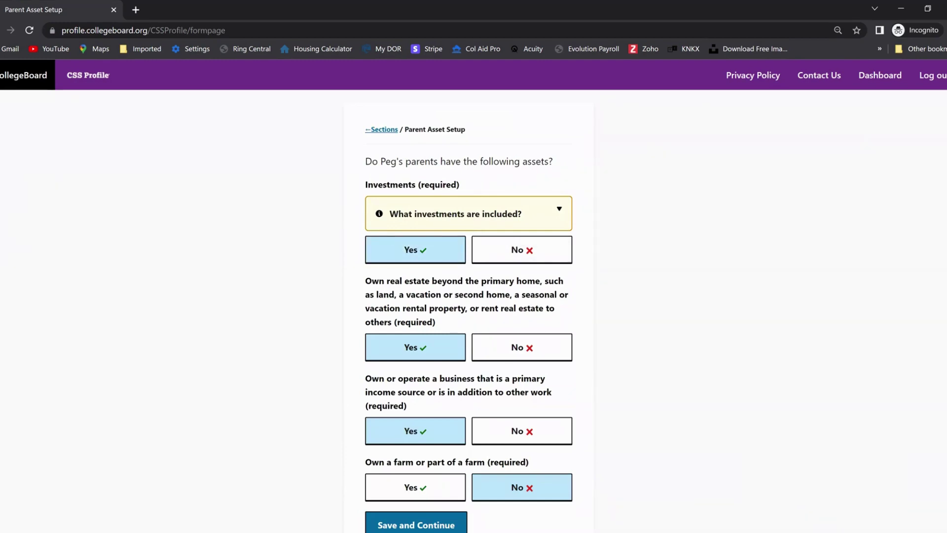
scroll(469, 311, down, 3)
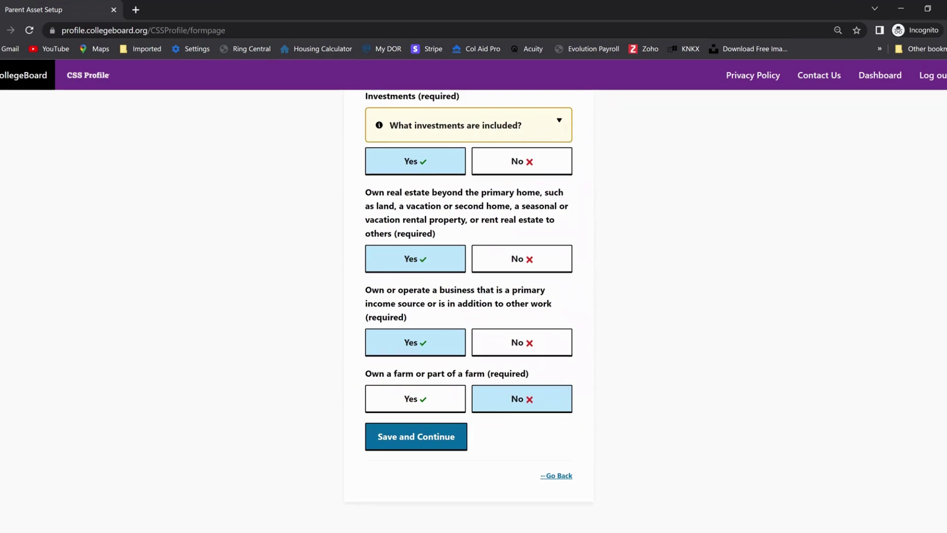
click(415, 254)
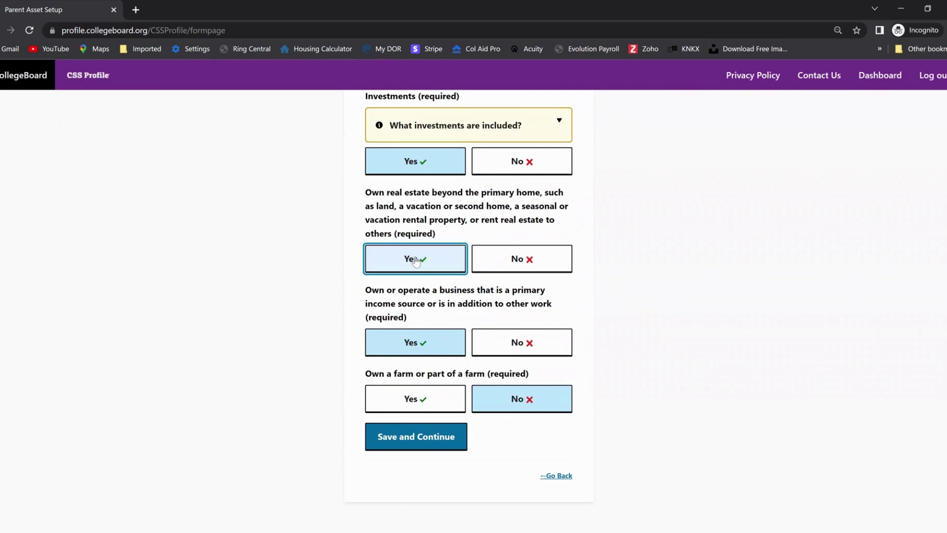
click(414, 439)
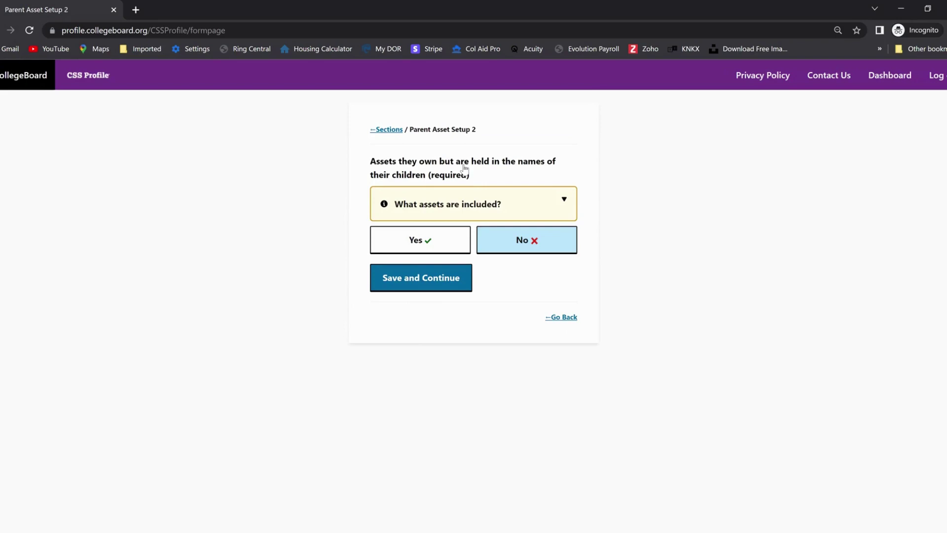
Step: Check which assets count as held in the children's names, then save that question with No
click(565, 199)
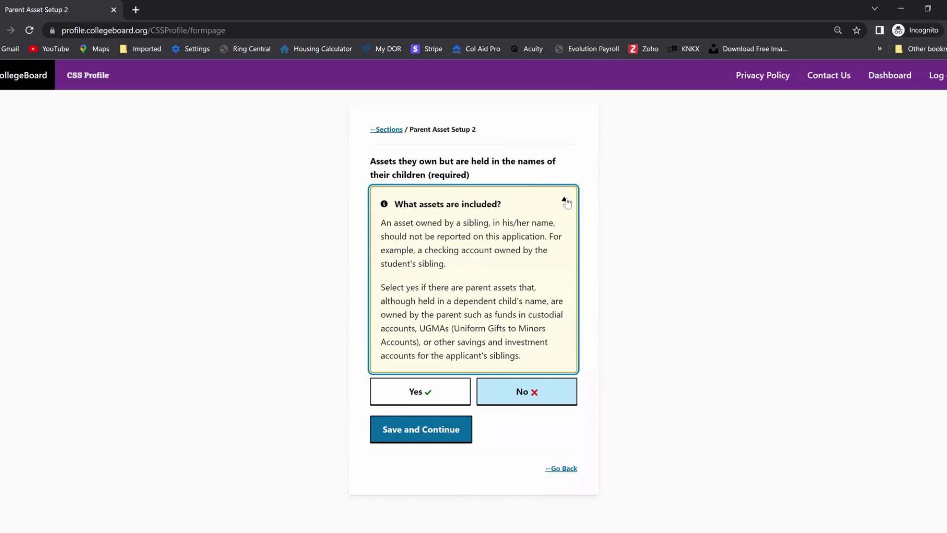
click(564, 203)
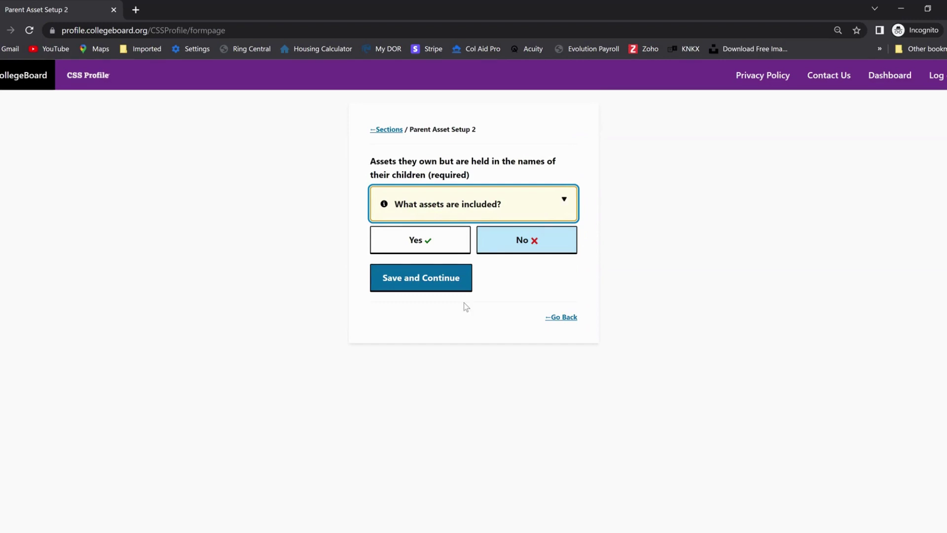
click(423, 277)
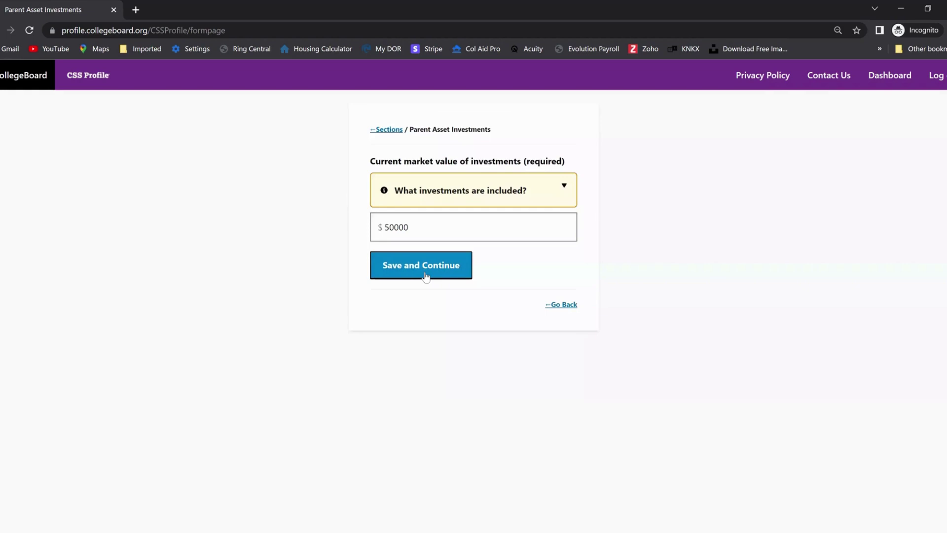
Step: Check which investments are included, then save $50000 as the current market value of the parents' investments
click(566, 192)
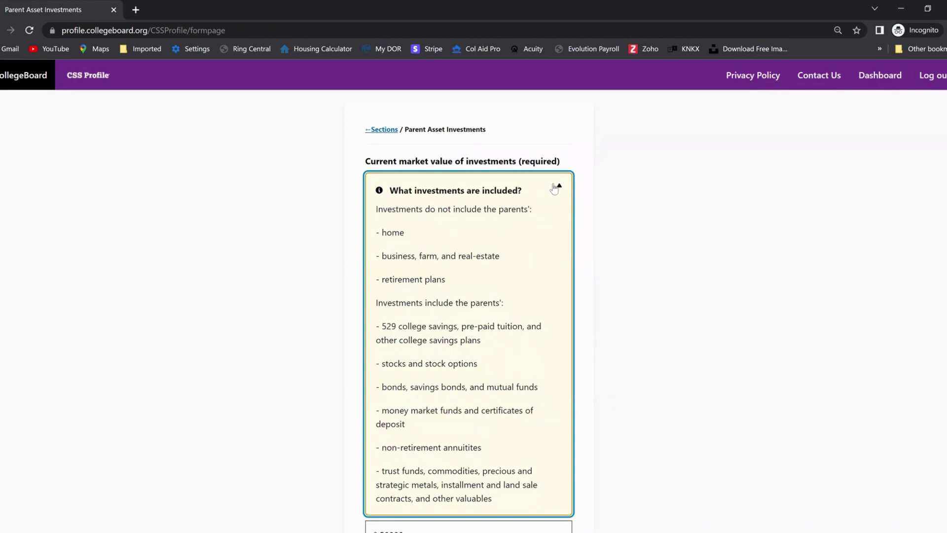
click(560, 186)
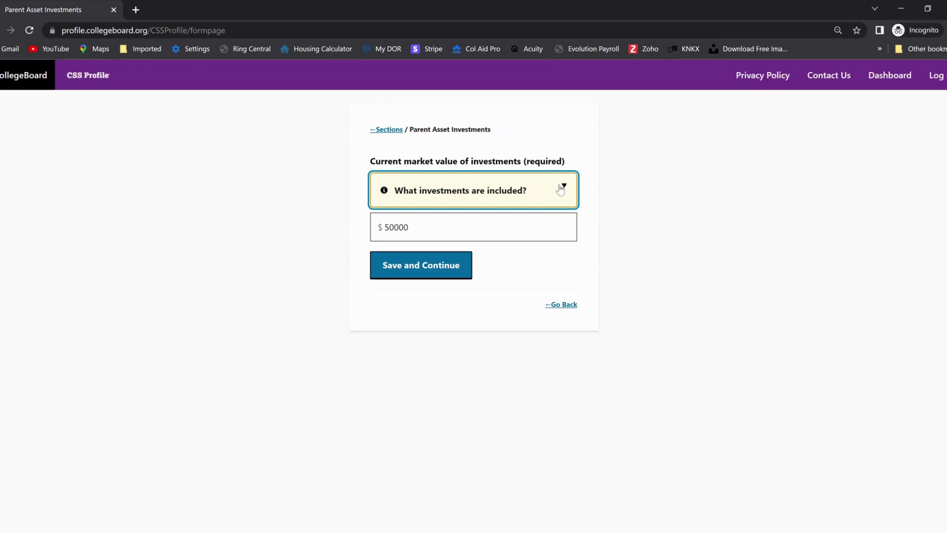
click(421, 270)
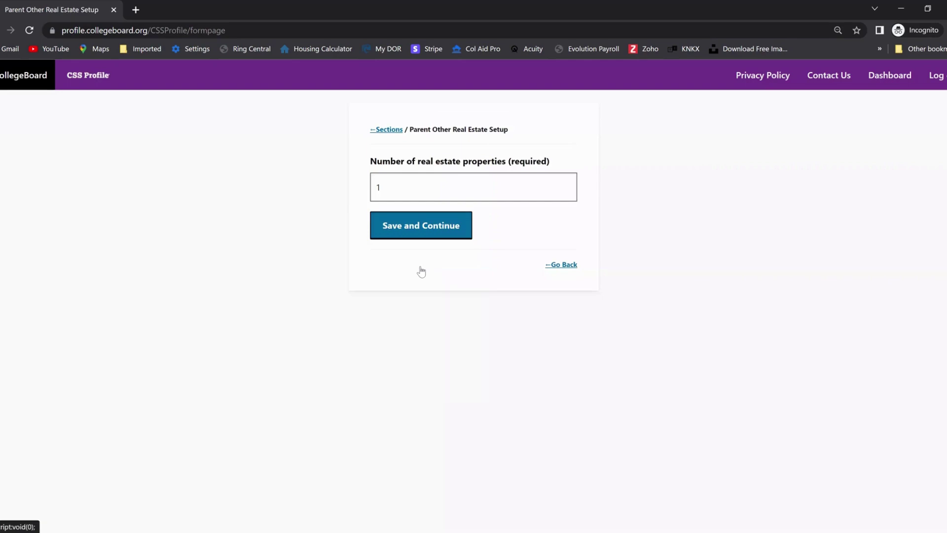
Step: Save one other parent real estate property with its existing details, and leave the number of businesses owned or operated blank
click(409, 226)
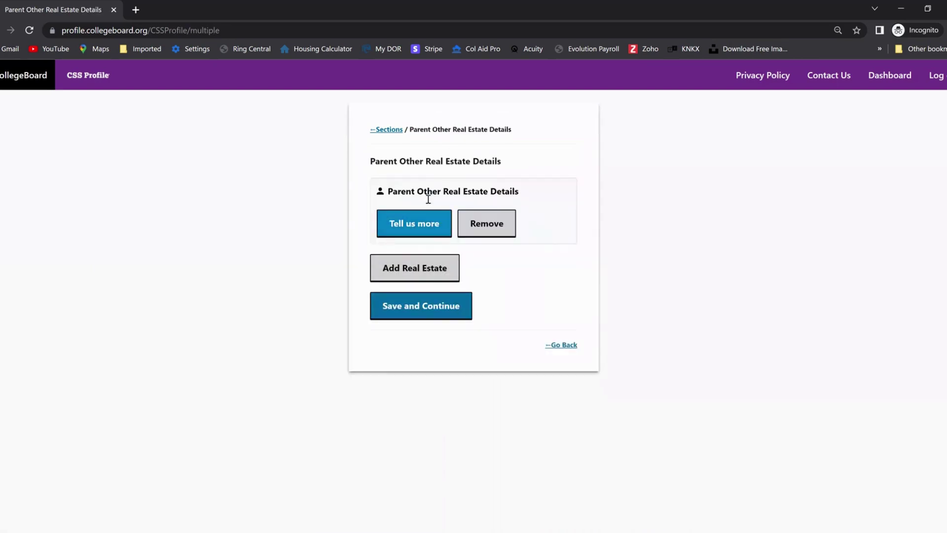
click(430, 314)
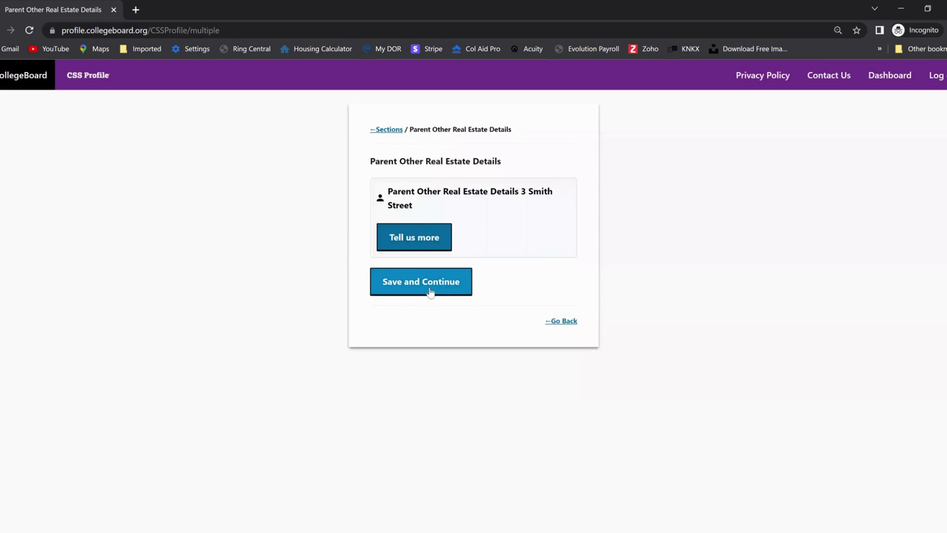
click(431, 285)
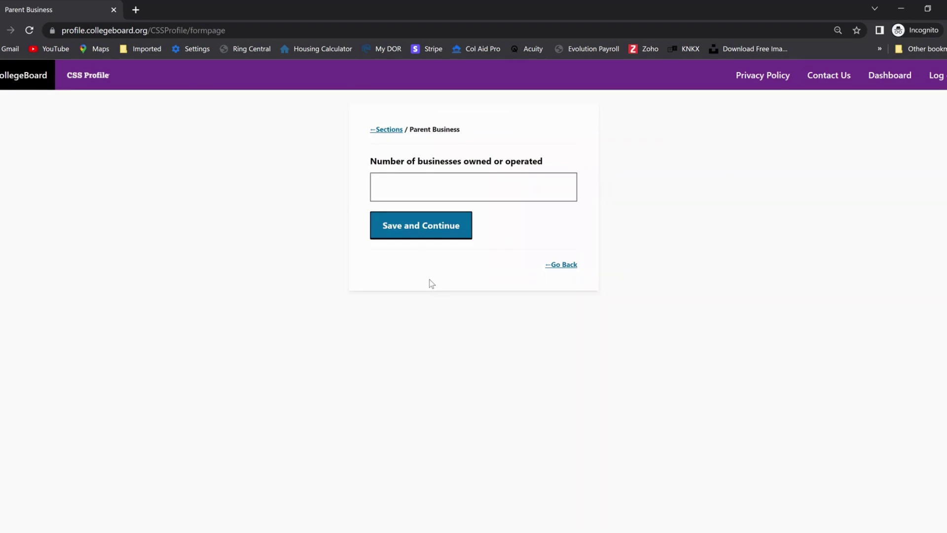
click(422, 224)
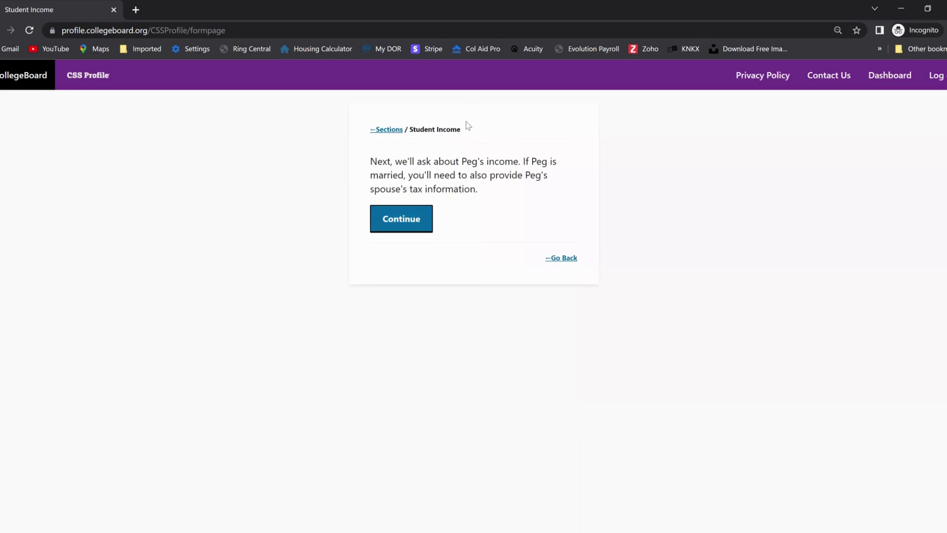
Step: Save the student's 2021 tax return as Completed current tax return, type U.S. tax return (1040), with filing status Single
click(406, 222)
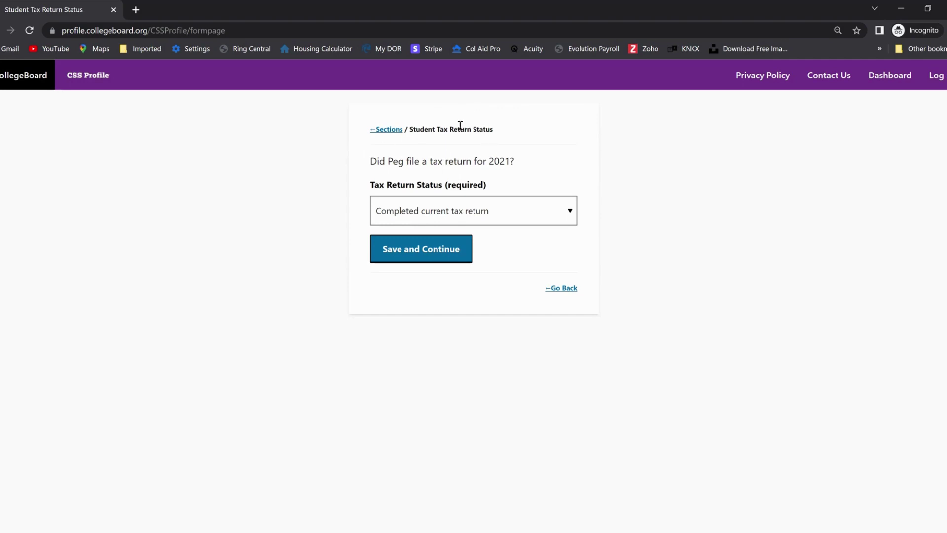
click(417, 252)
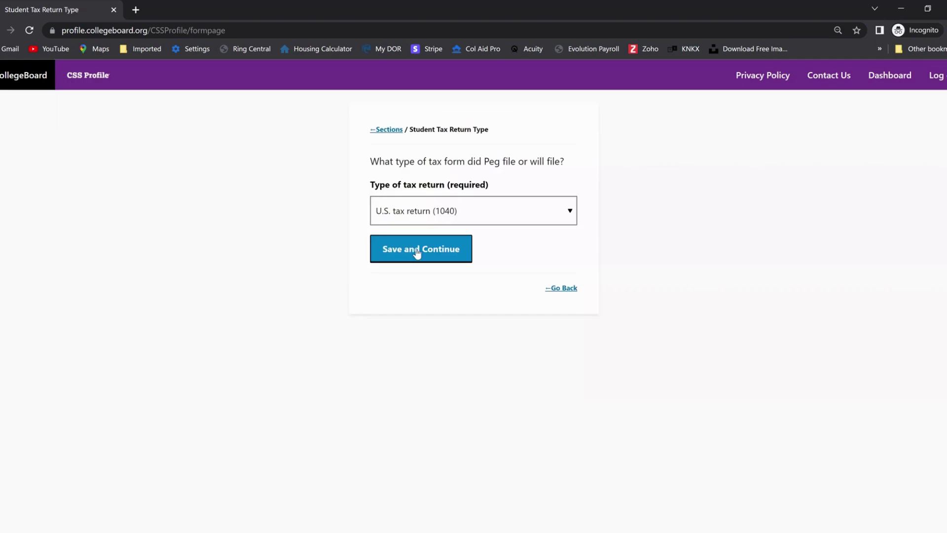
click(417, 252)
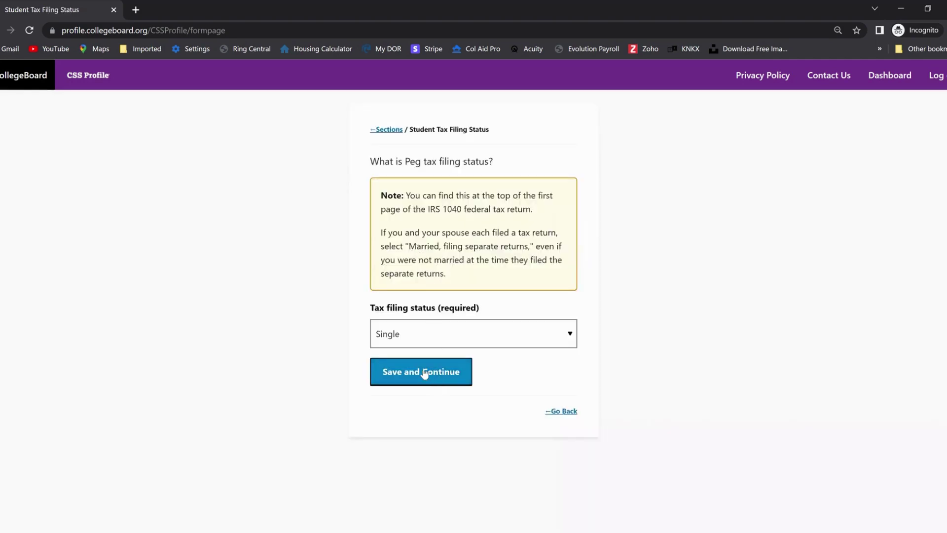
click(424, 374)
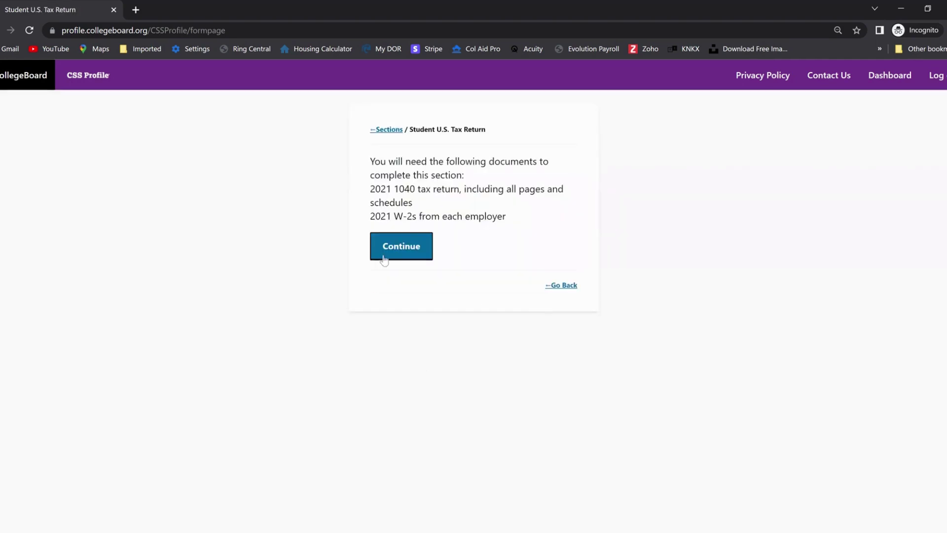
Step: Save $1500 adjusted gross income and $0 federal taxes paid for the student, leaving taxable interest, ordinary dividends and deductions blank
click(397, 253)
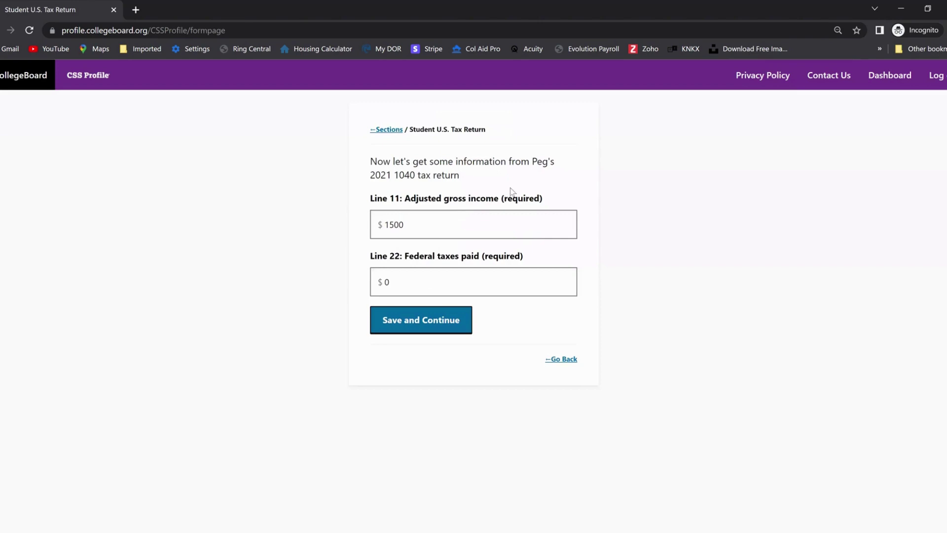
click(424, 323)
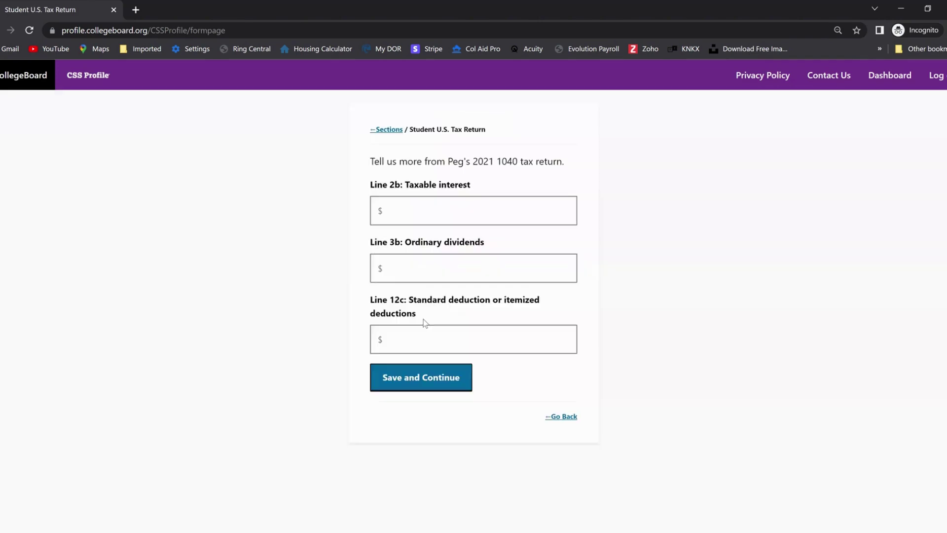
click(423, 387)
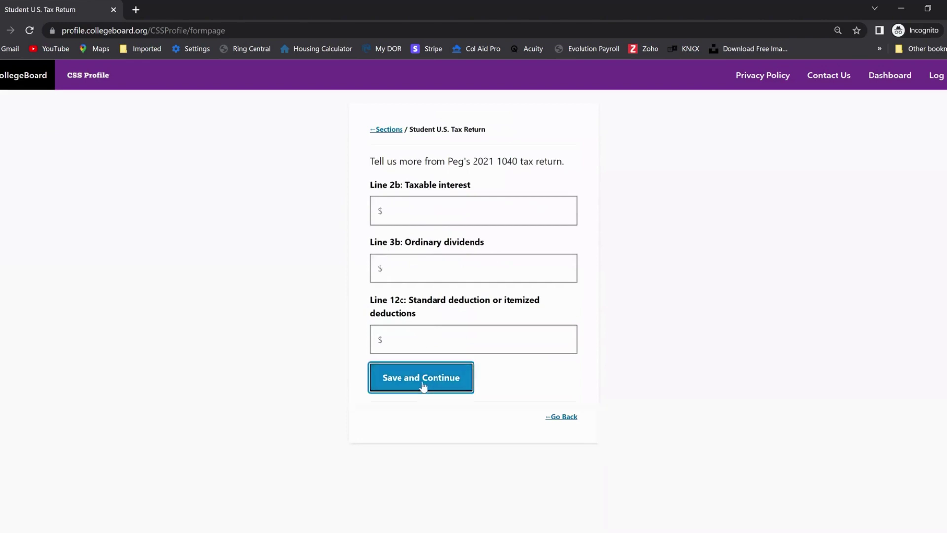
click(413, 269)
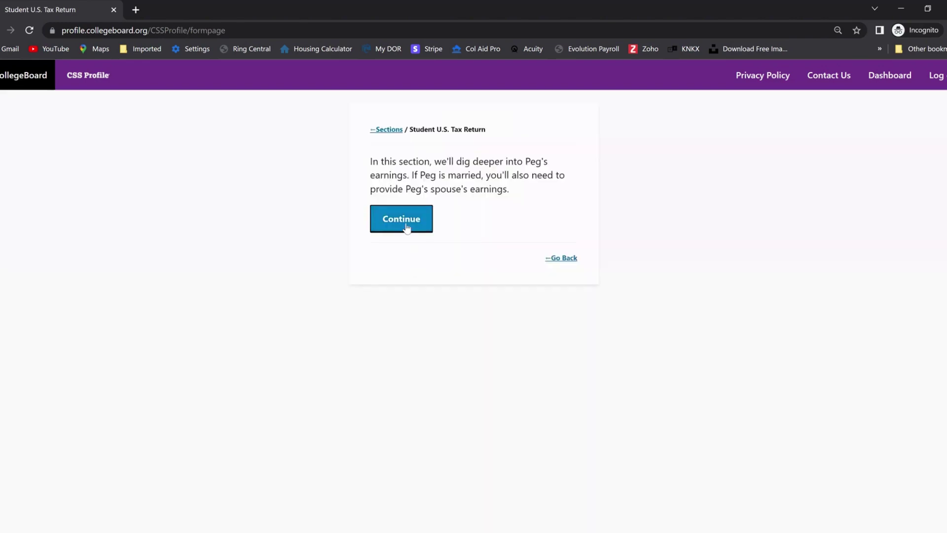
Step: Save $1500 as the student's 2021 income earned from work, leaving taxable financial aid earnings and untaxed income blank
click(407, 228)
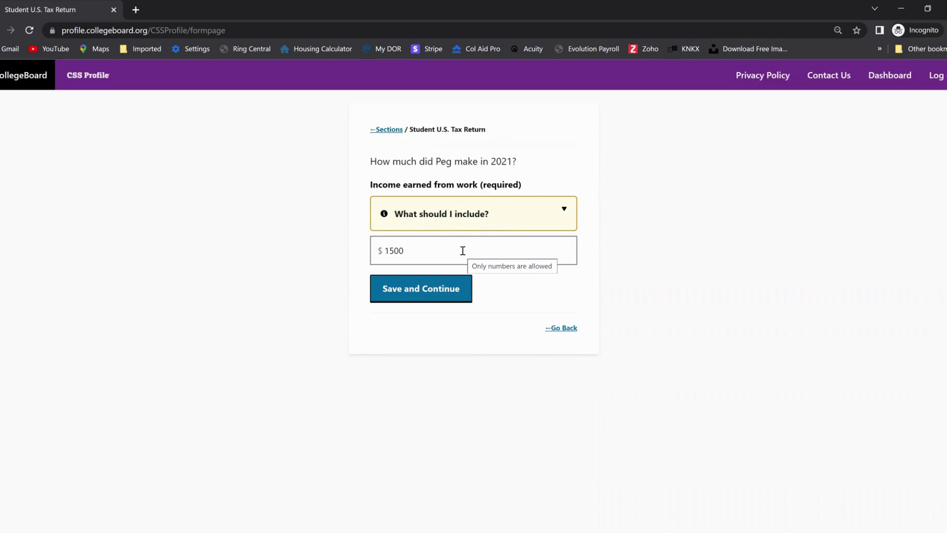
click(415, 295)
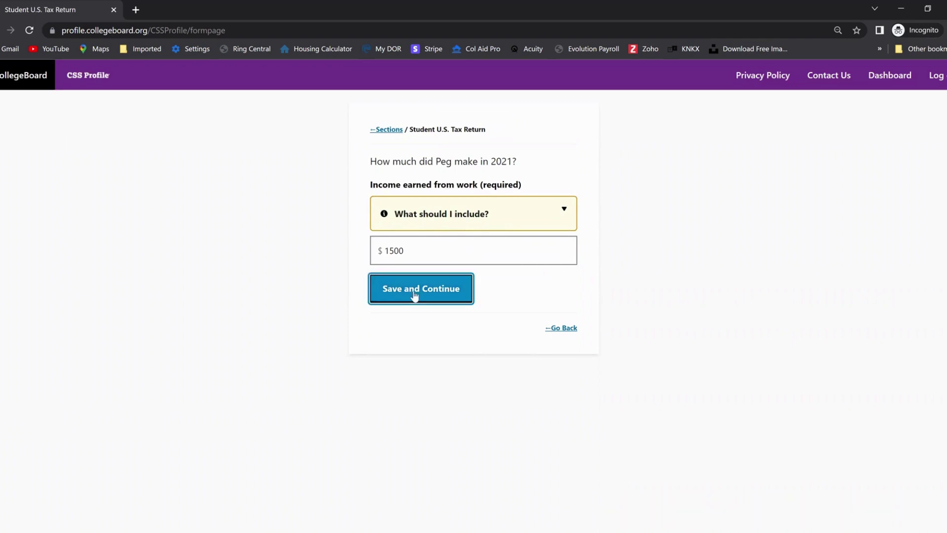
click(403, 217)
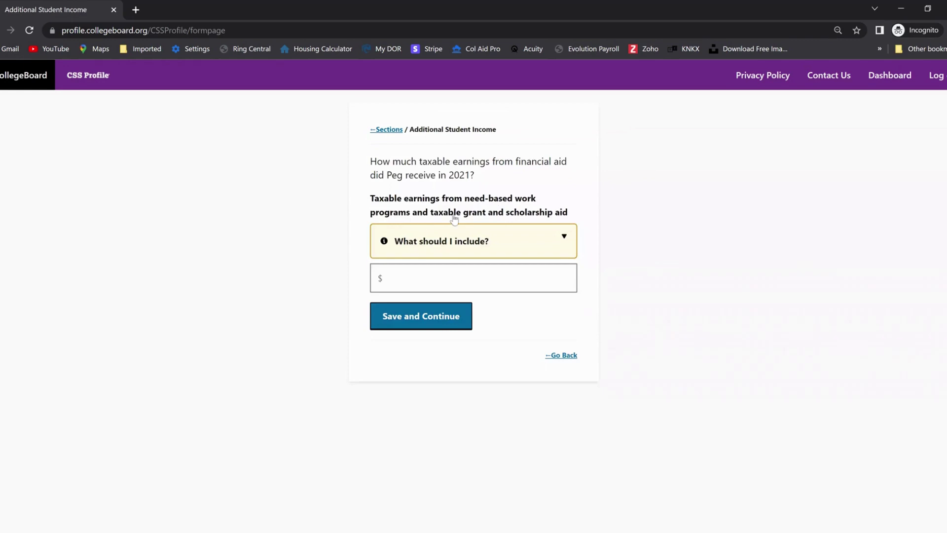
click(435, 320)
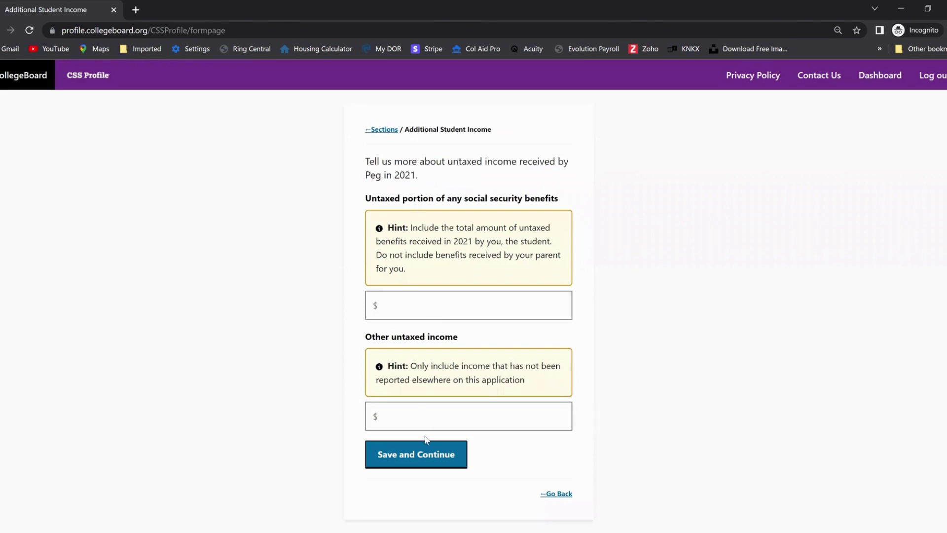
click(417, 455)
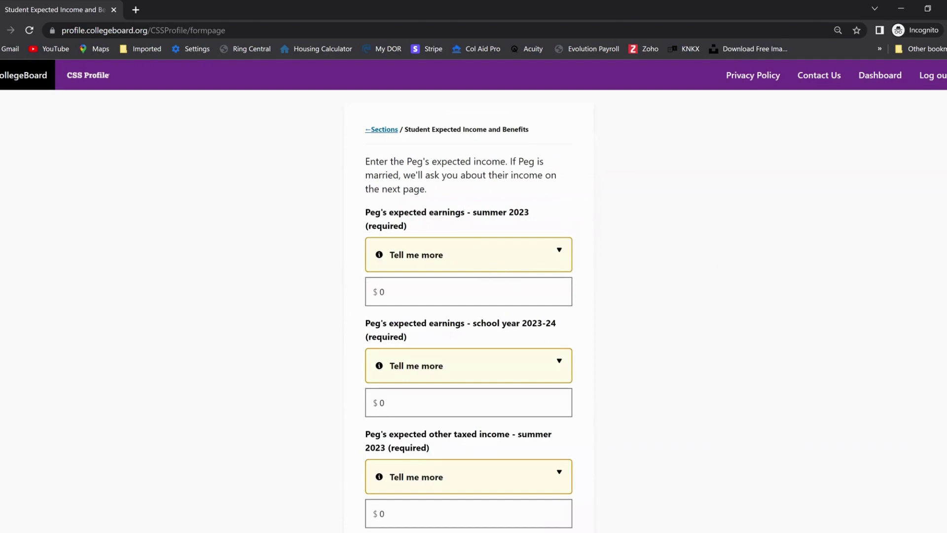
Step: Review and save $0 for the student's expected earnings, other taxed income and untaxed benefits for summer 2023 and school year 2023-24
scroll(469, 321, down, 1)
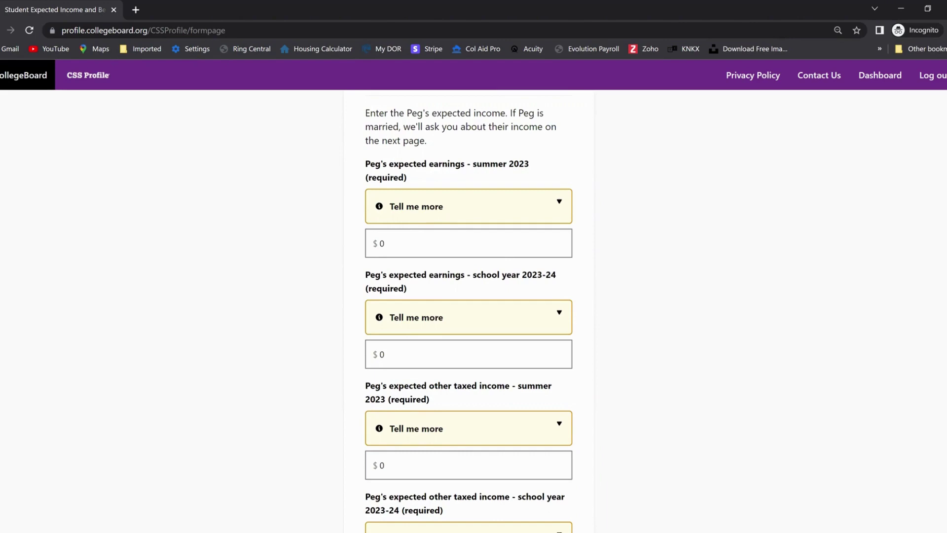
scroll(468, 308, down, 5)
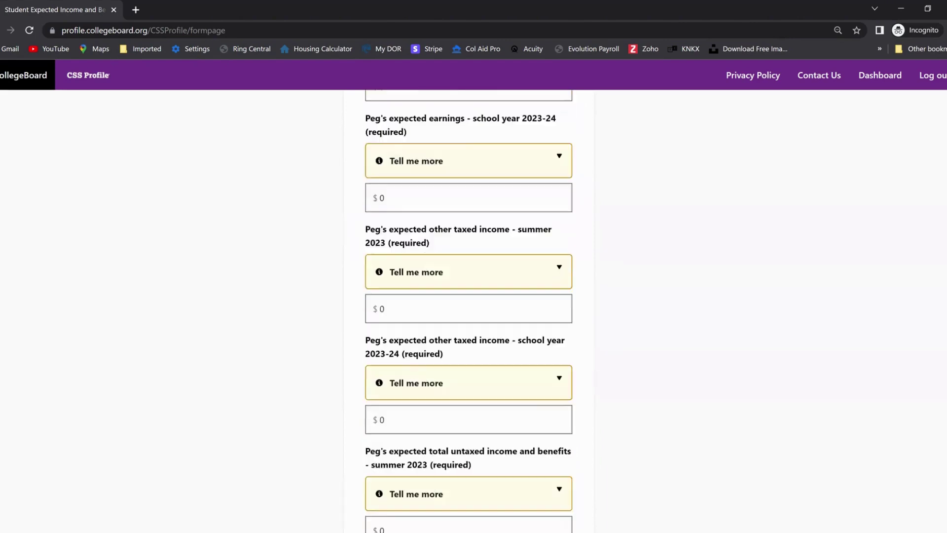
scroll(469, 308, down, 3)
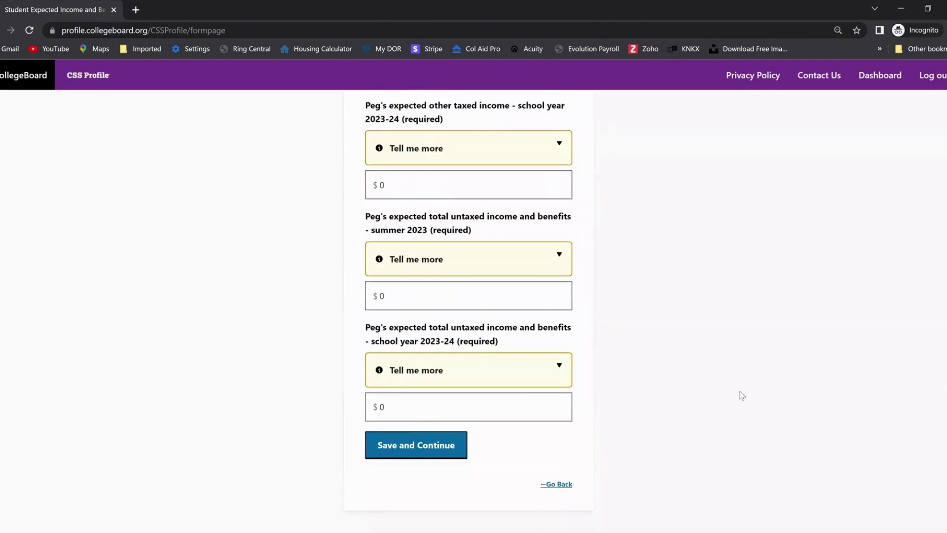
click(406, 453)
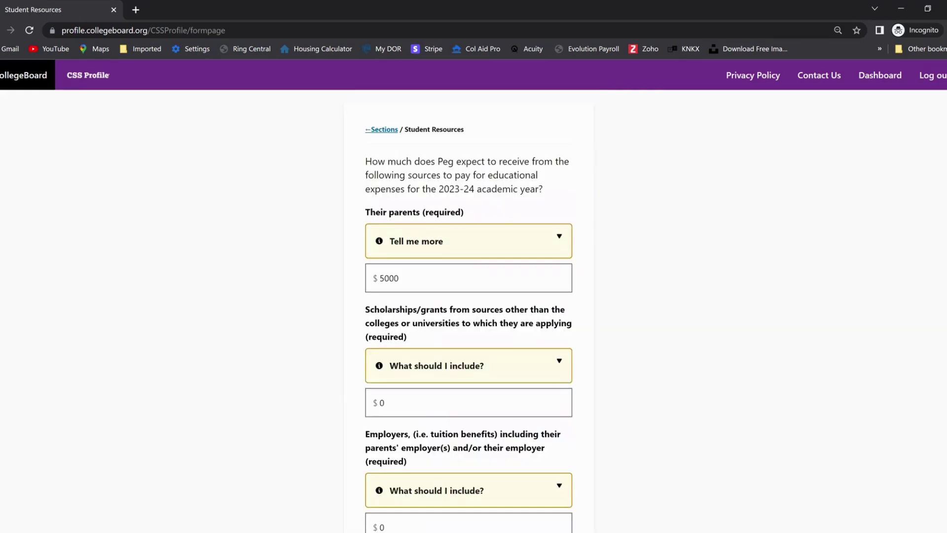
Step: Save the Student Resources section with $5000 from parents and $0 from outside scholarships, employers and other relatives
scroll(469, 323, down, 1)
scroll(469, 306, down, 1)
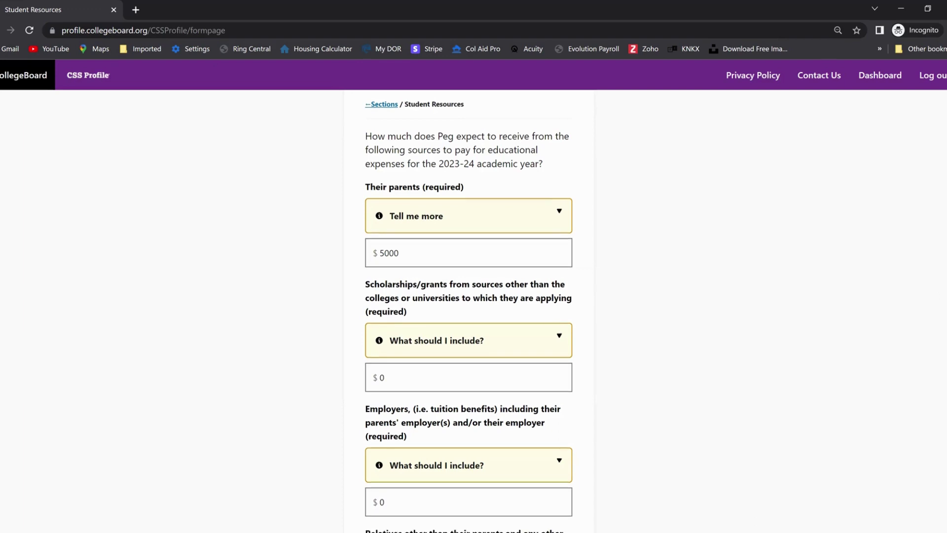
scroll(469, 316, down, 1)
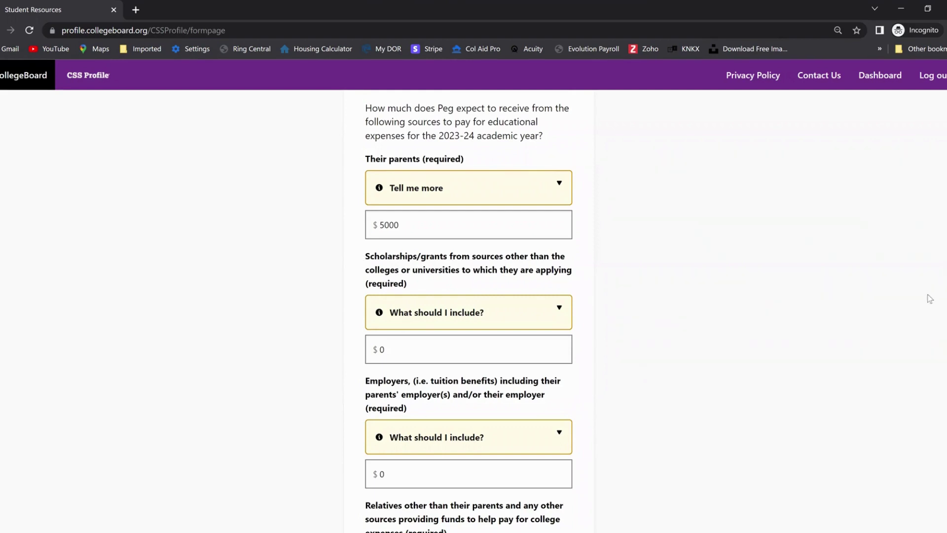
scroll(469, 311, down, 2)
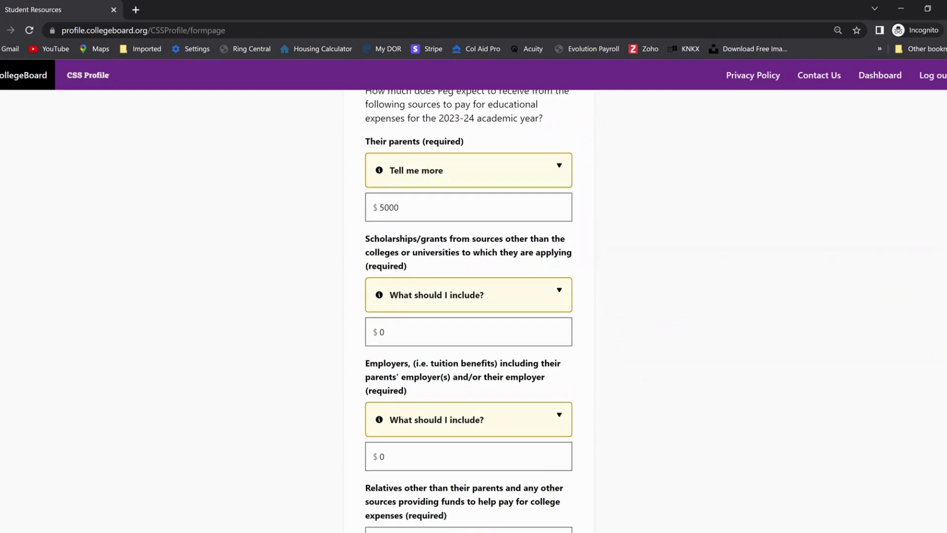
scroll(469, 310, down, 2)
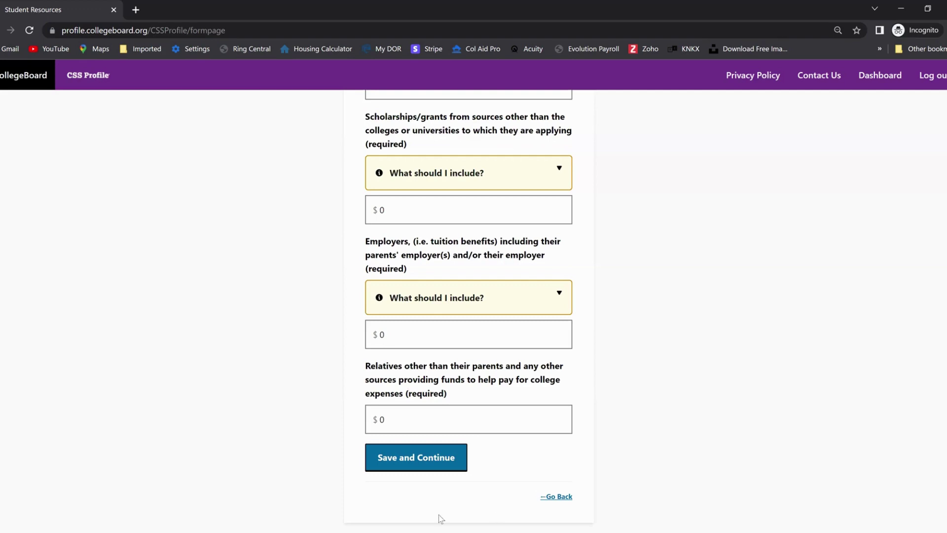
click(414, 461)
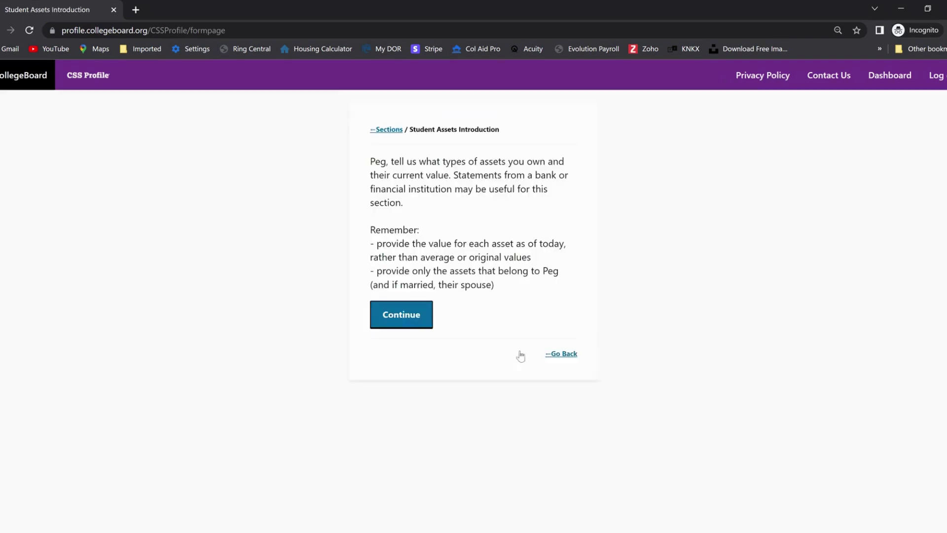
Step: Go past the Student Assets introduction and save Investments and A trust as the student's asset types
click(396, 321)
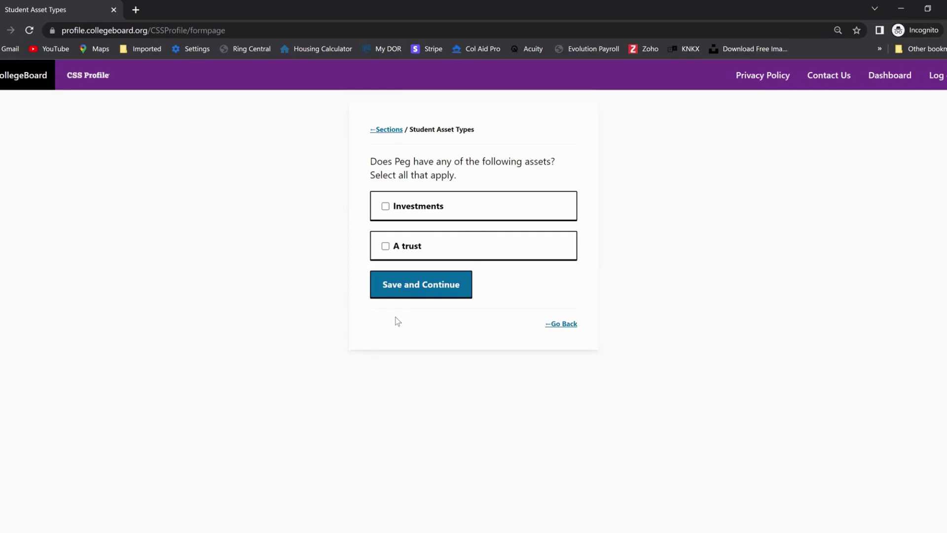
click(385, 207)
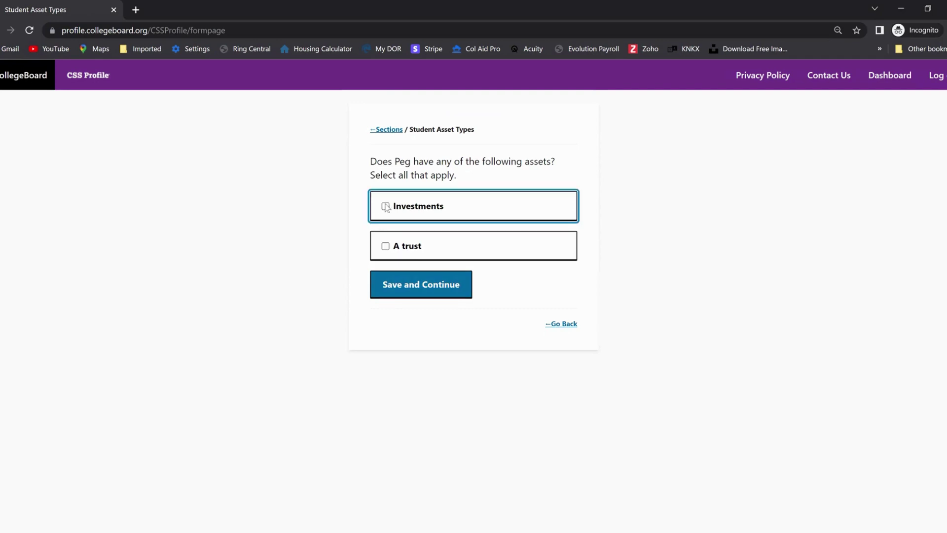
click(386, 247)
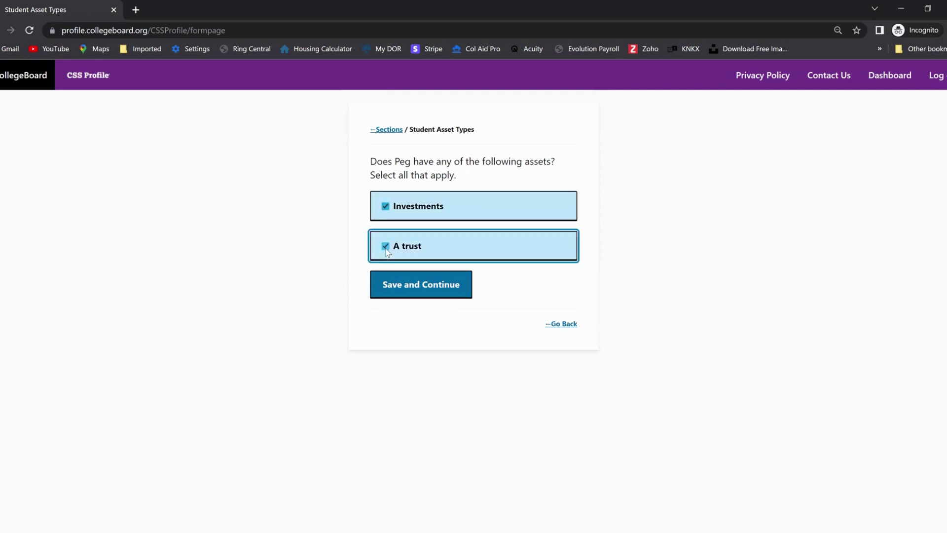
click(413, 289)
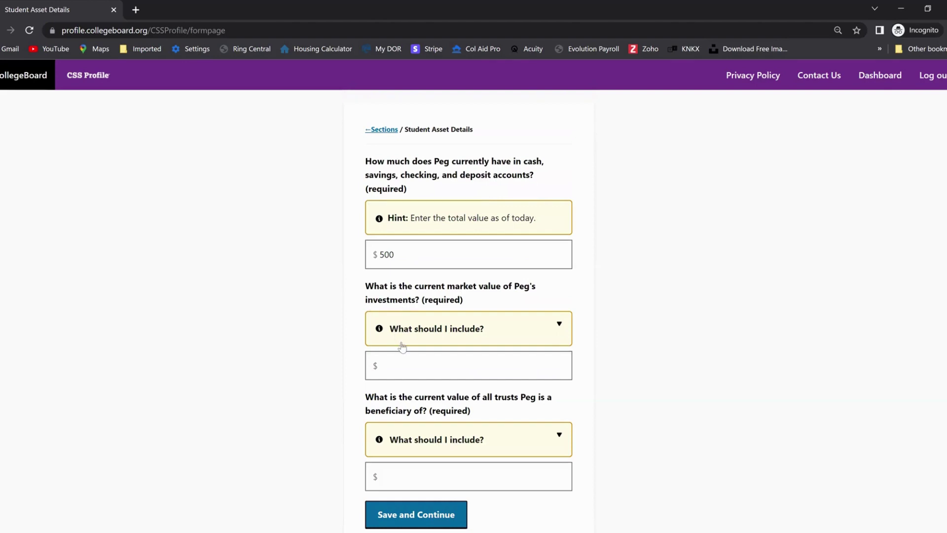
Step: Enter $0 for both the student's investments and trusts, checking the guidance on what to include, and save the asset amounts
click(559, 326)
click(559, 326)
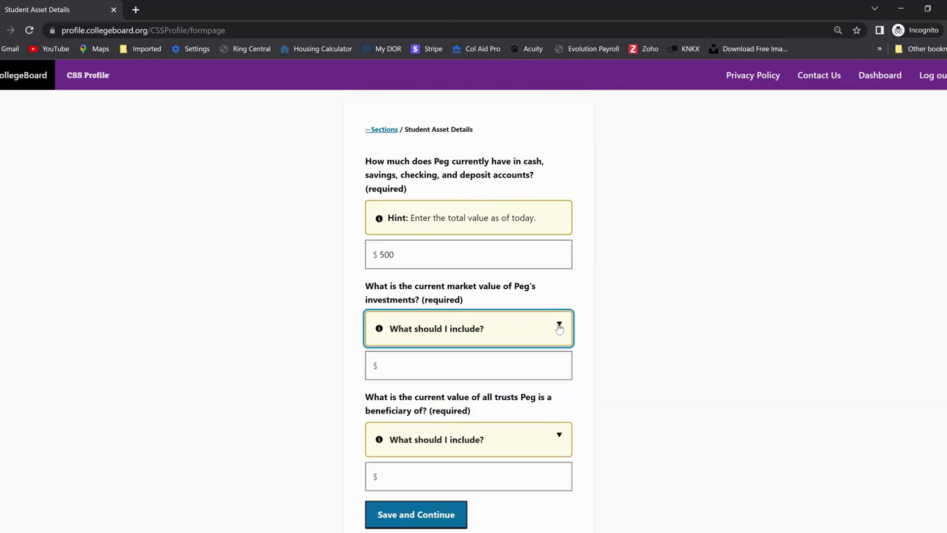
click(399, 363)
text(0)
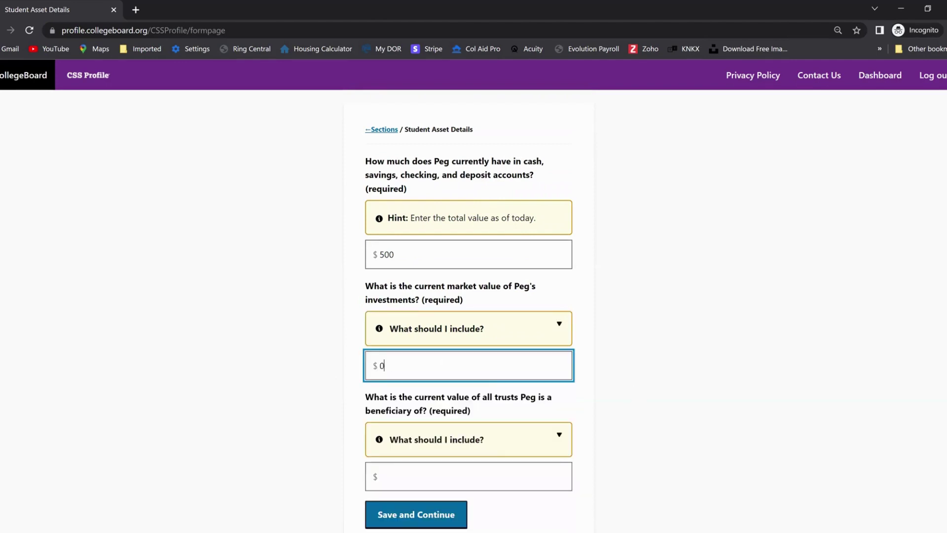
scroll(742, 400, down, 2)
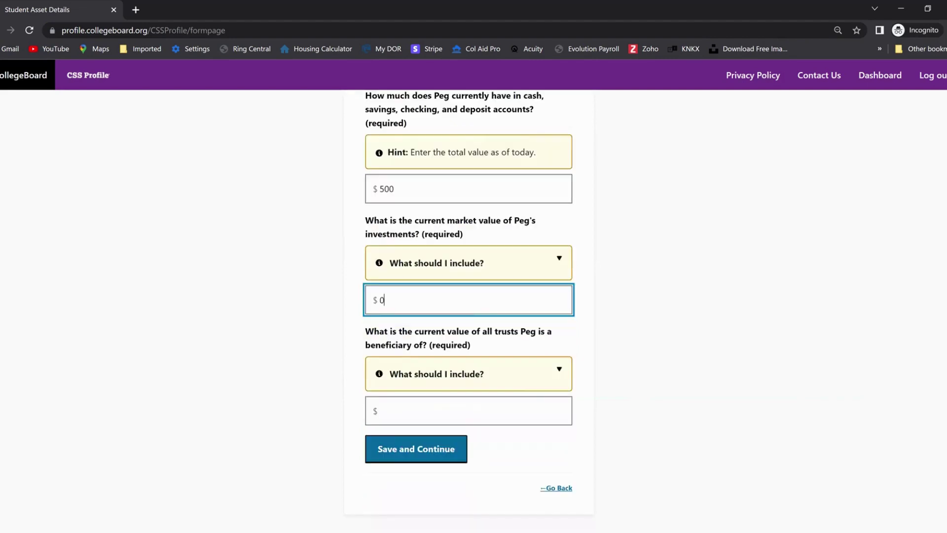
click(559, 360)
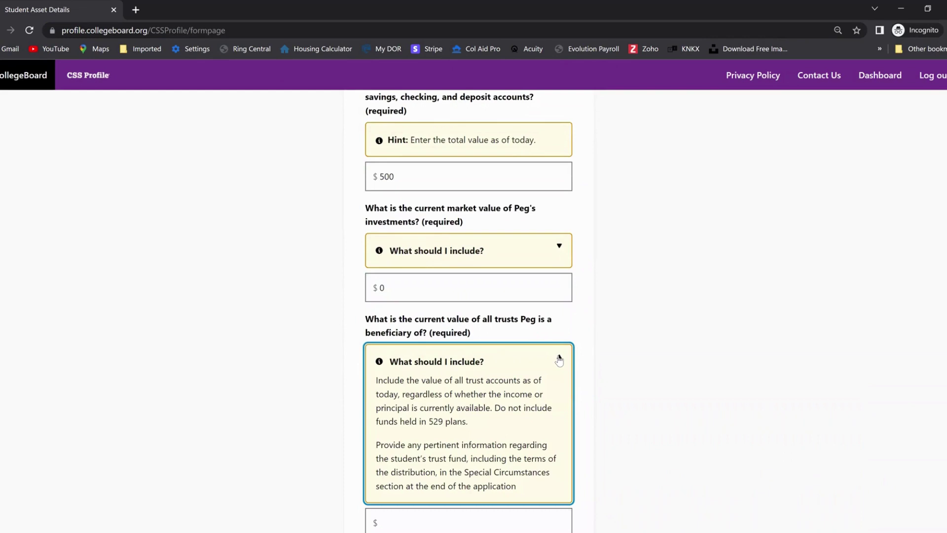
click(559, 359)
click(408, 400)
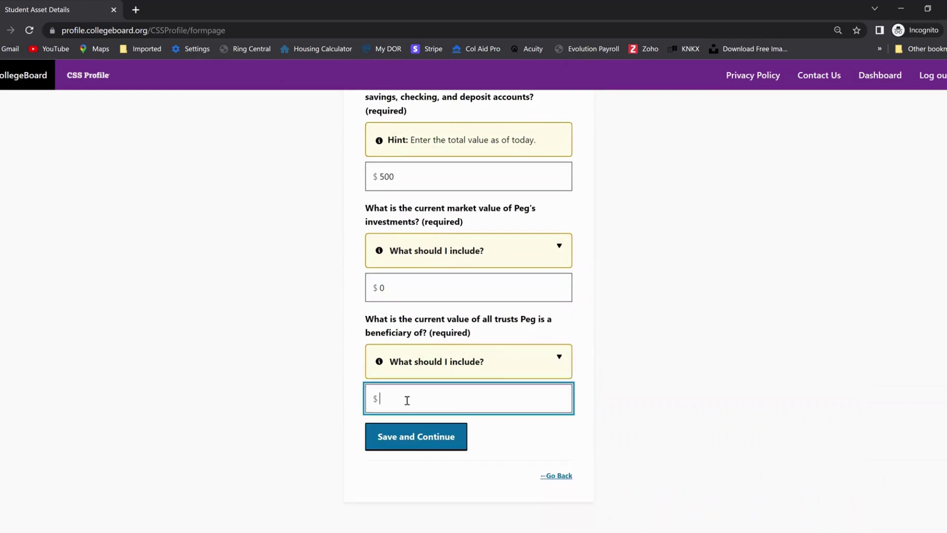
text(0)
click(426, 439)
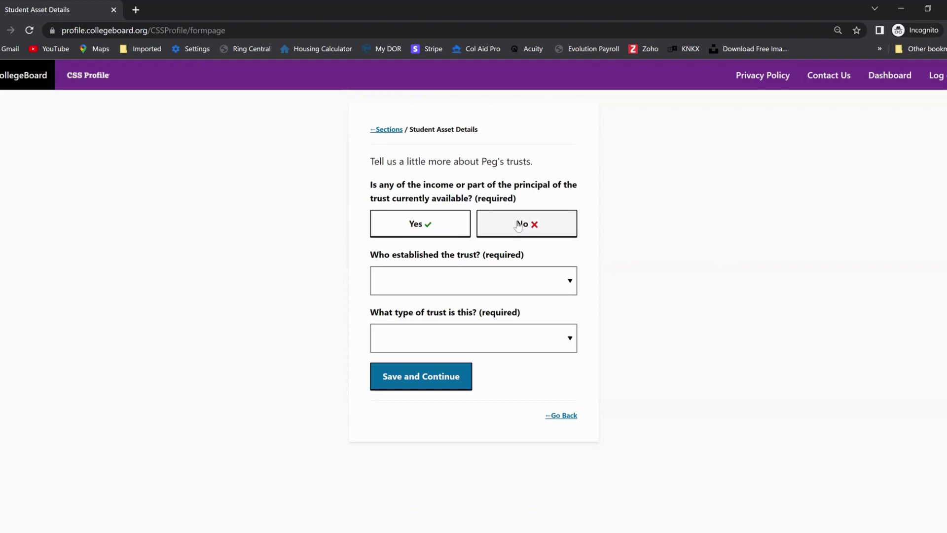
Step: Look through the choices for who established the student's trust and what type of trust it is, leaving both unanswered
click(569, 284)
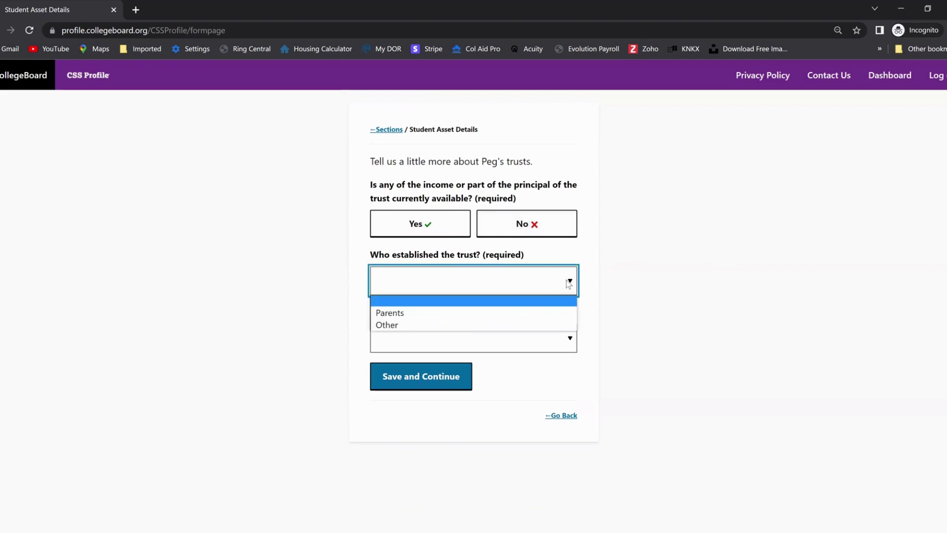
click(569, 284)
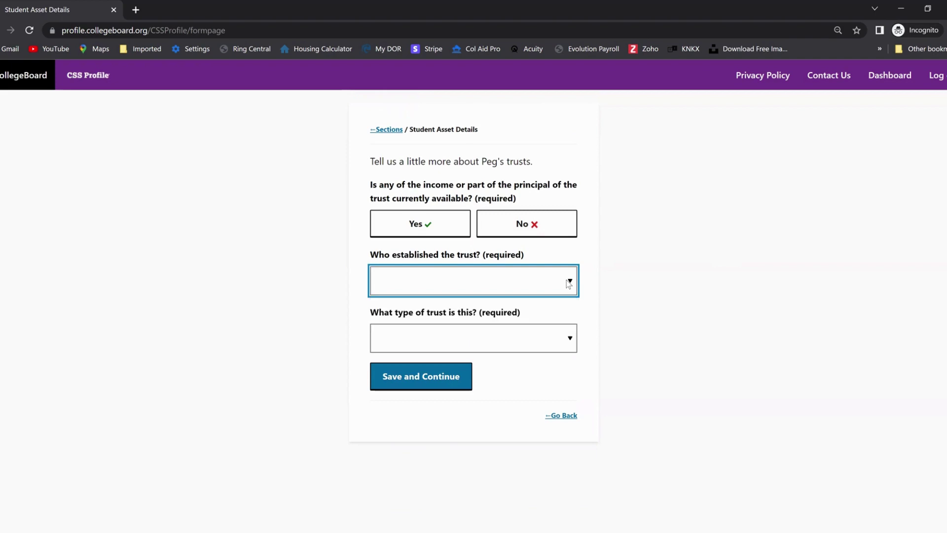
click(571, 344)
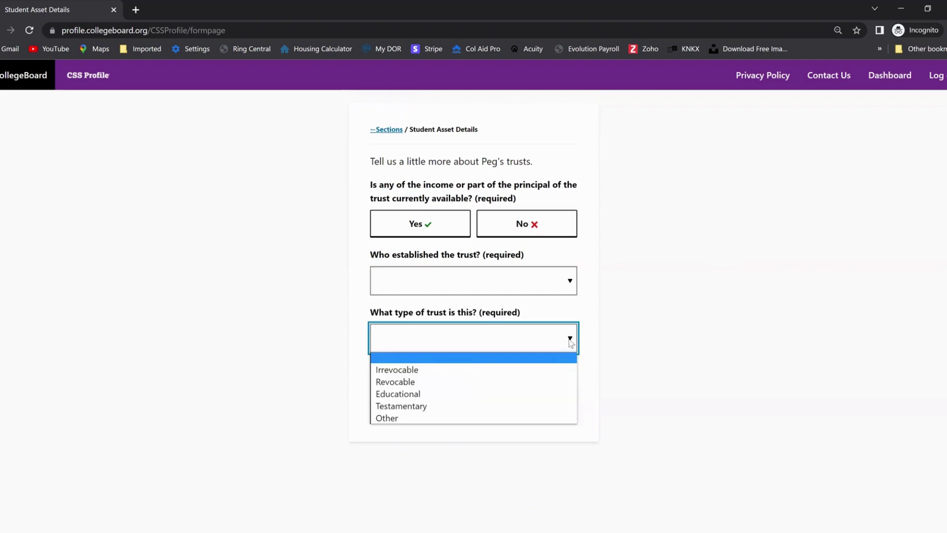
click(701, 339)
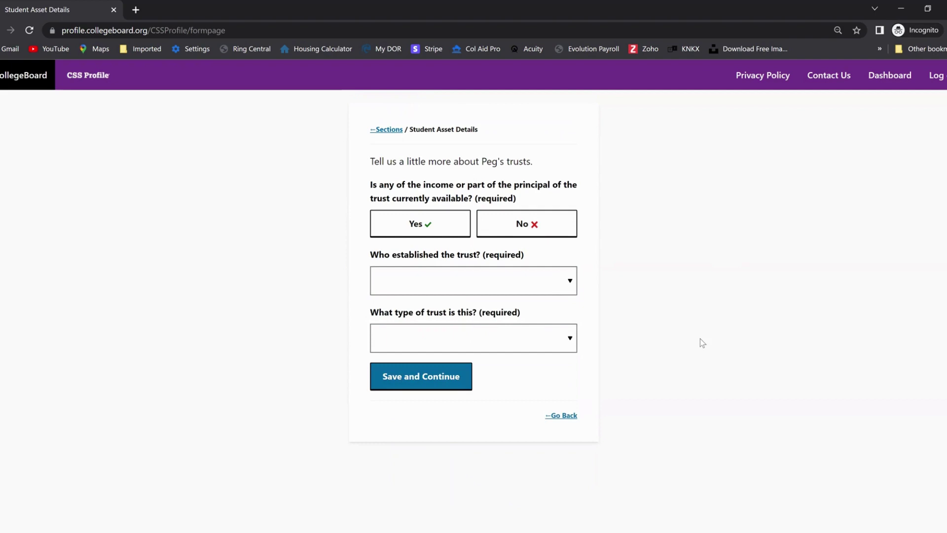
Step: Save the trust details with No for currently available income or principal, Other as establisher and Irrevocable as type
click(411, 380)
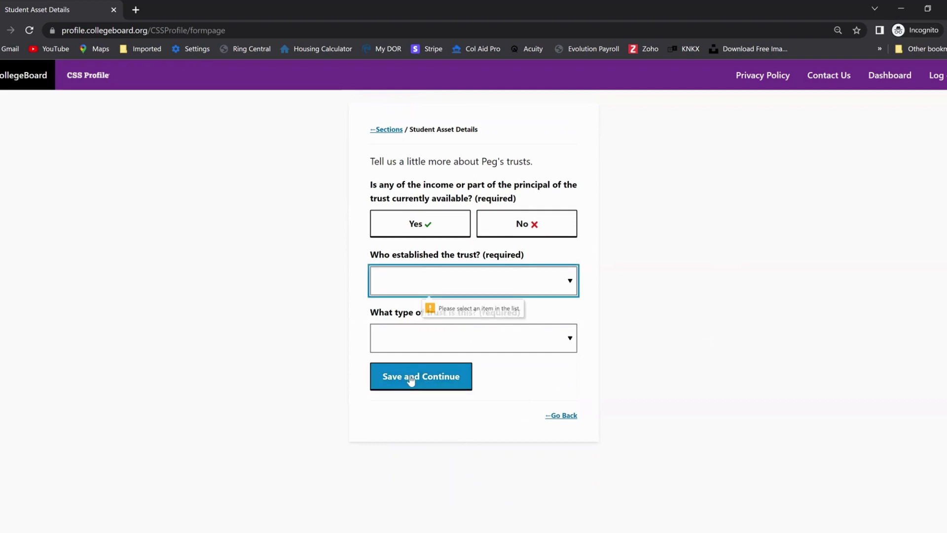
click(491, 288)
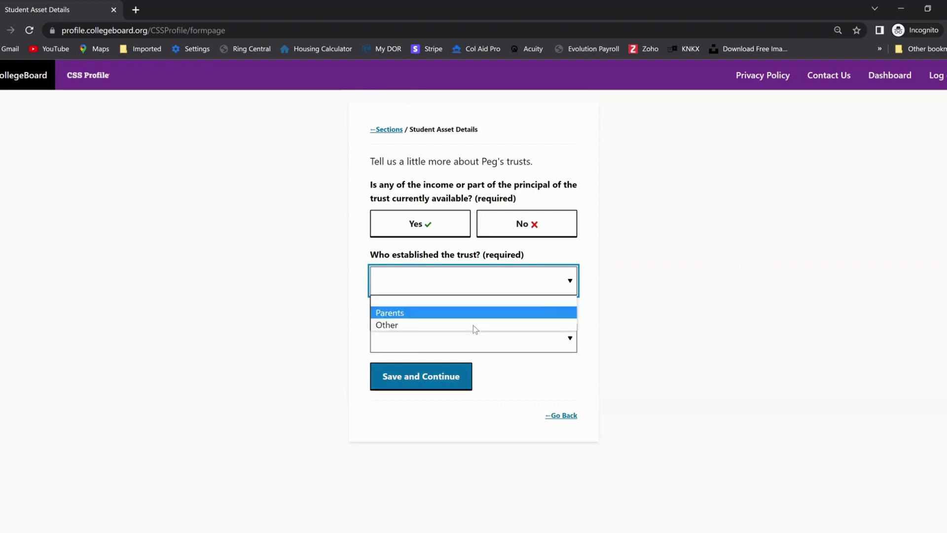
click(476, 326)
click(476, 338)
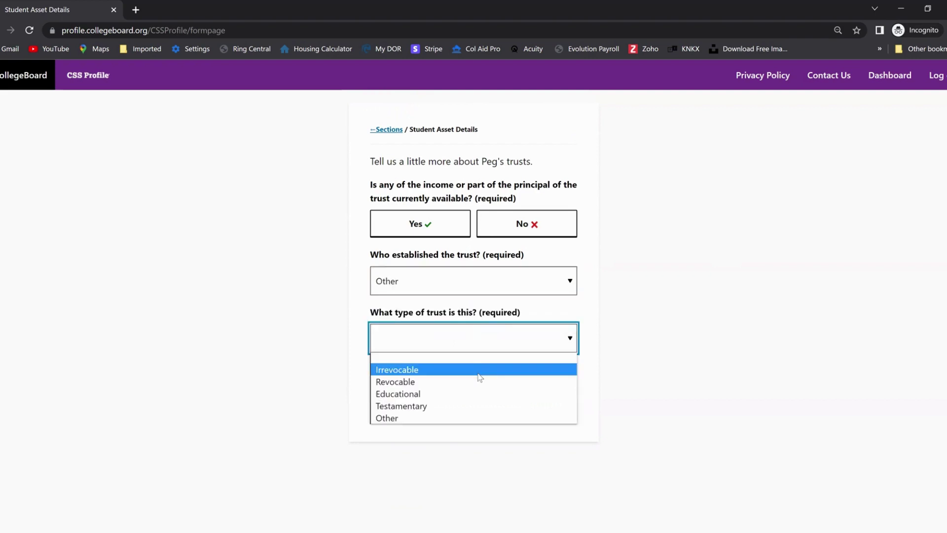
click(420, 374)
click(423, 375)
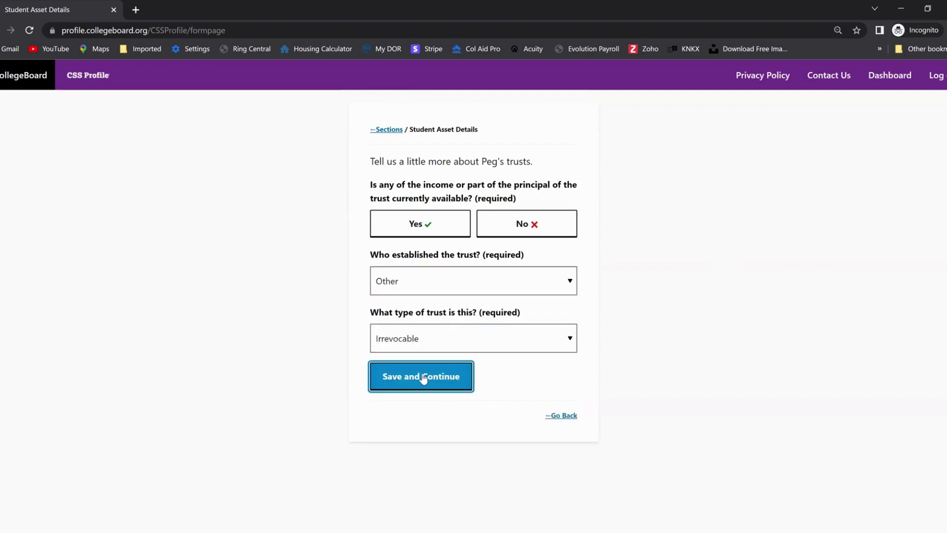
click(521, 231)
click(420, 407)
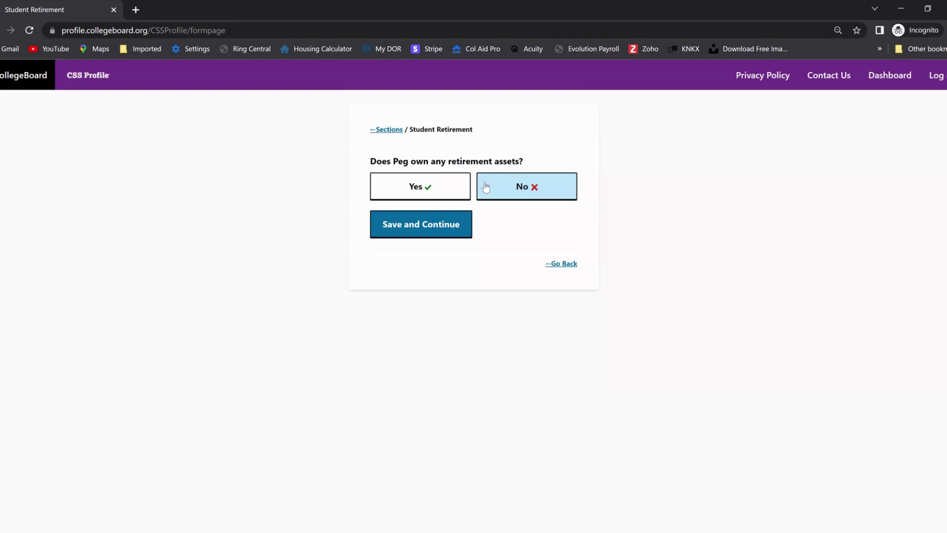
Step: Save No for the student's retirement assets and None for the family's special circumstances
click(425, 231)
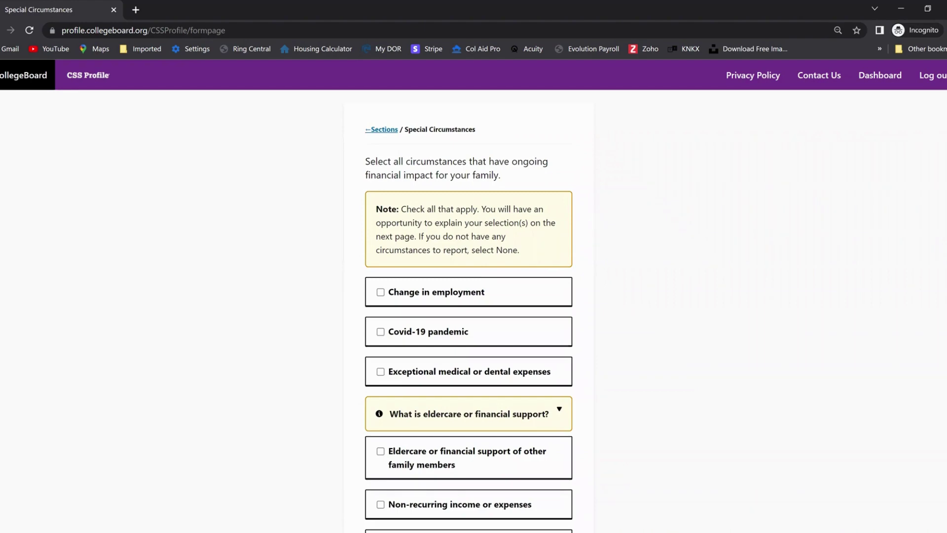
scroll(469, 311, down, 4)
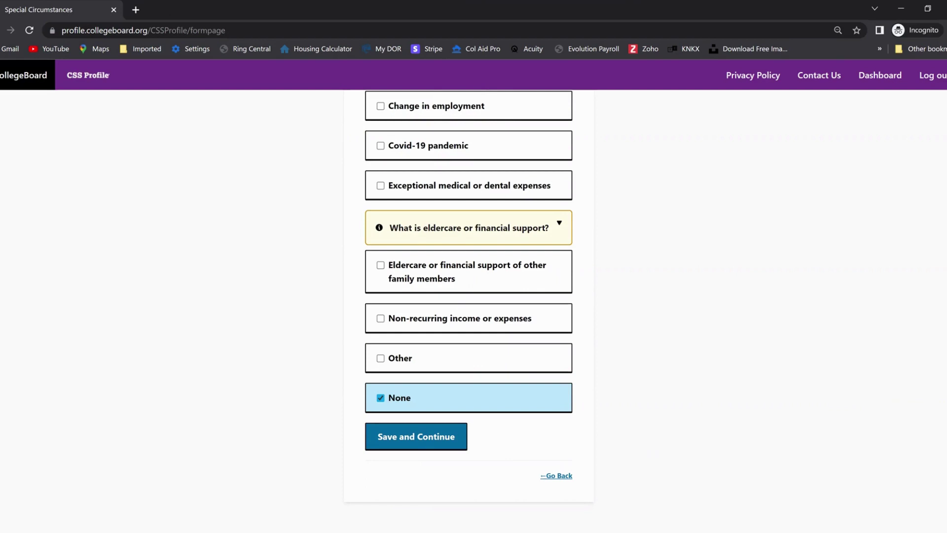
click(416, 445)
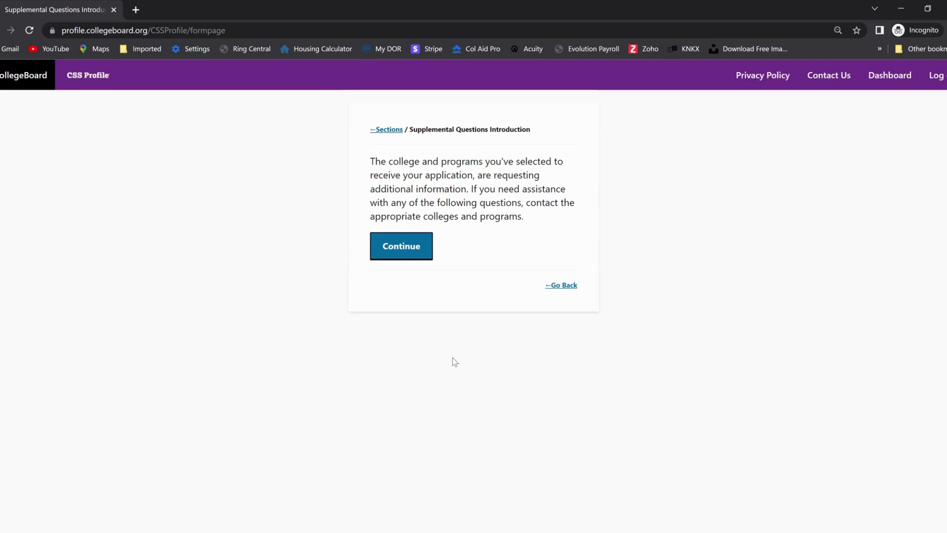
Step: Go past the Supplemental Questions introduction and save the student finances questions with both amounts blank
click(400, 249)
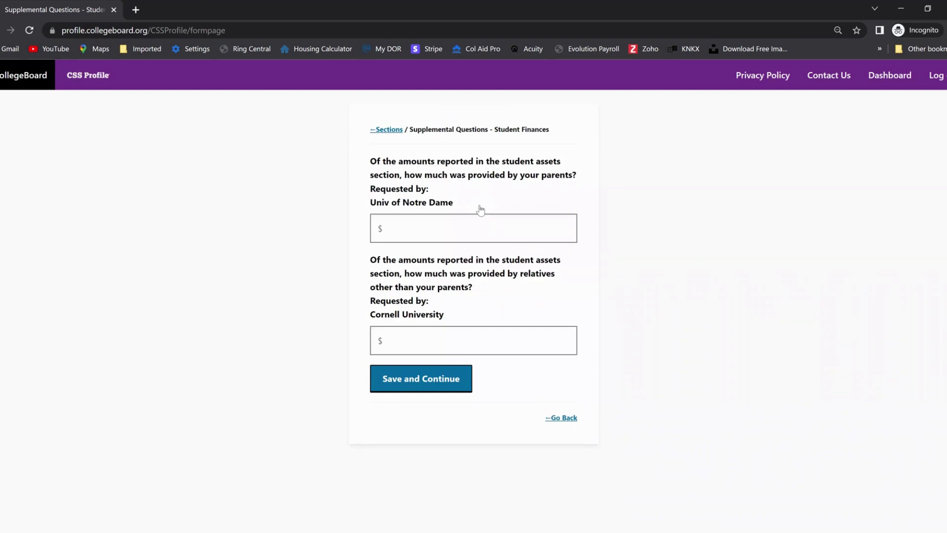
click(434, 378)
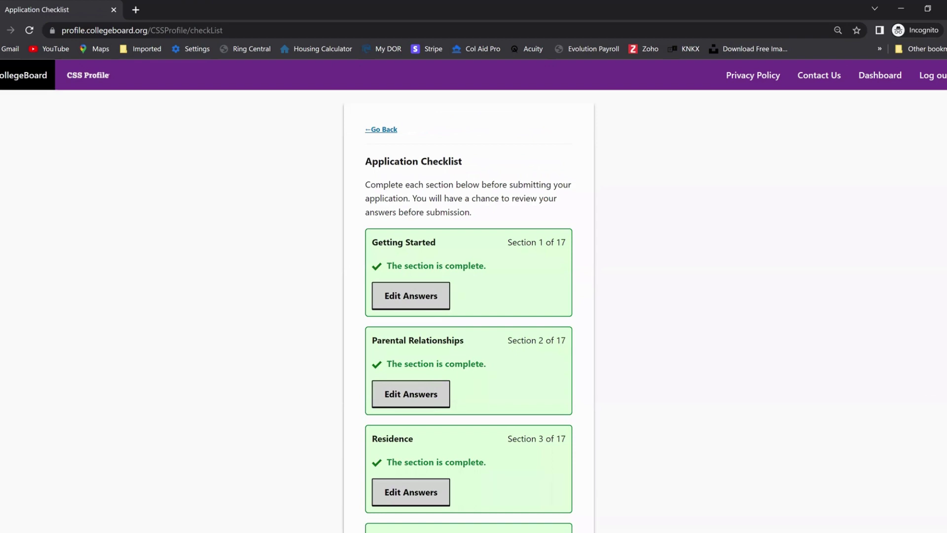
Step: Start the application review from the checklist, continuing past the Data Checks page without changing the student's identification
scroll(937, 321, down, 20)
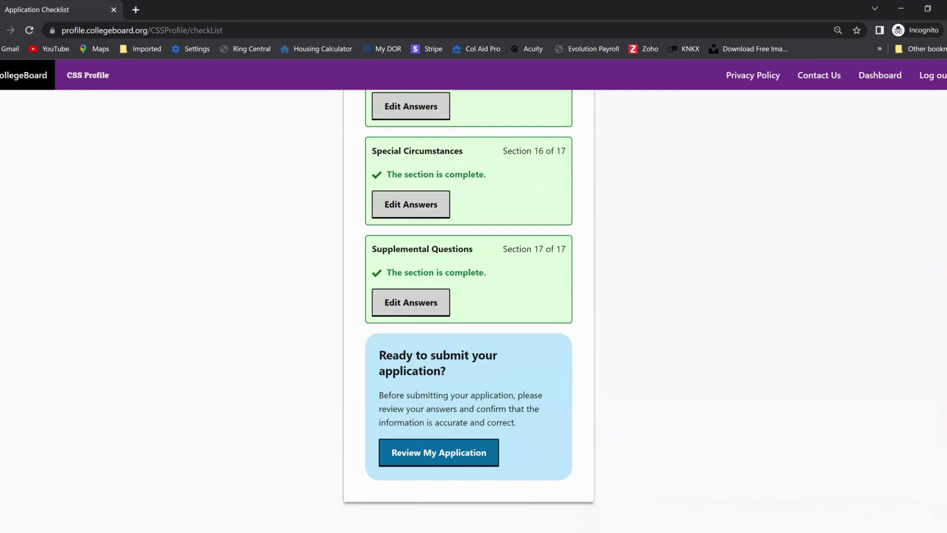
click(446, 454)
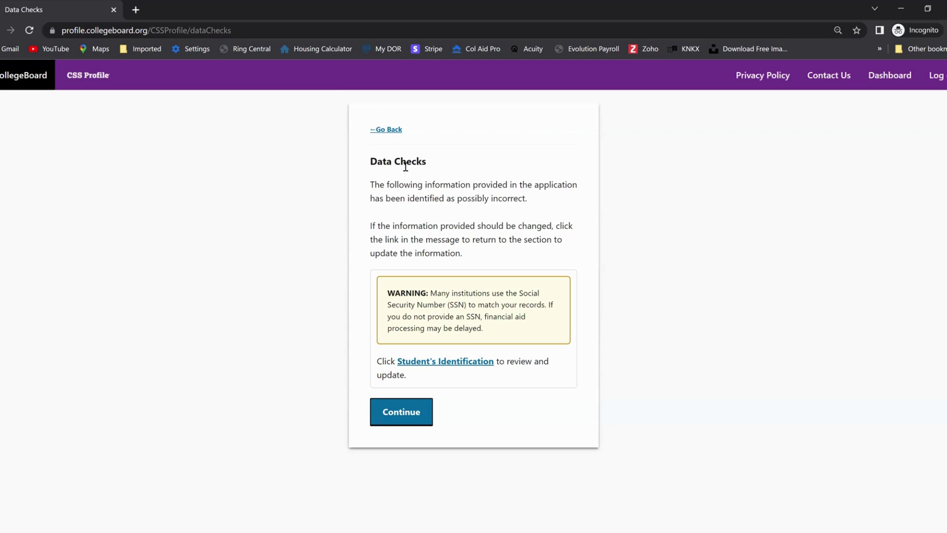
click(395, 416)
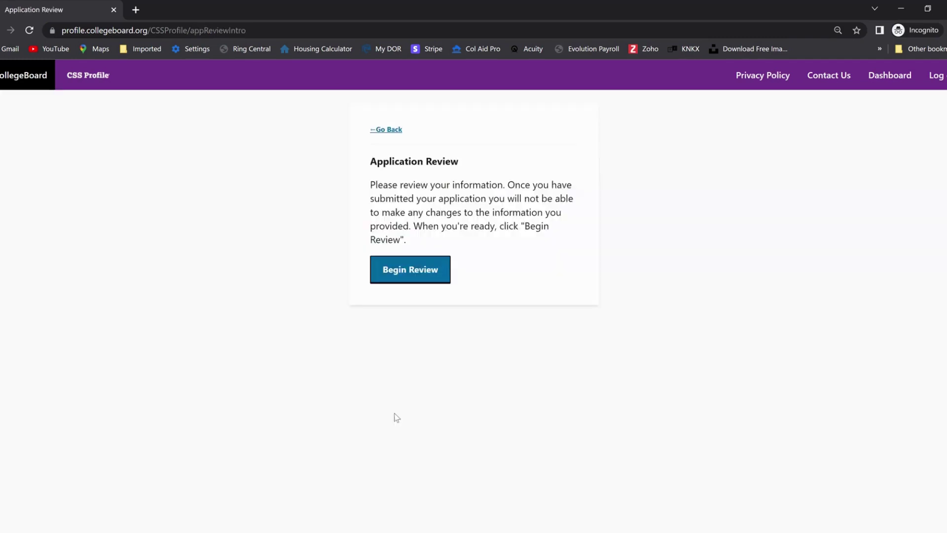
click(402, 270)
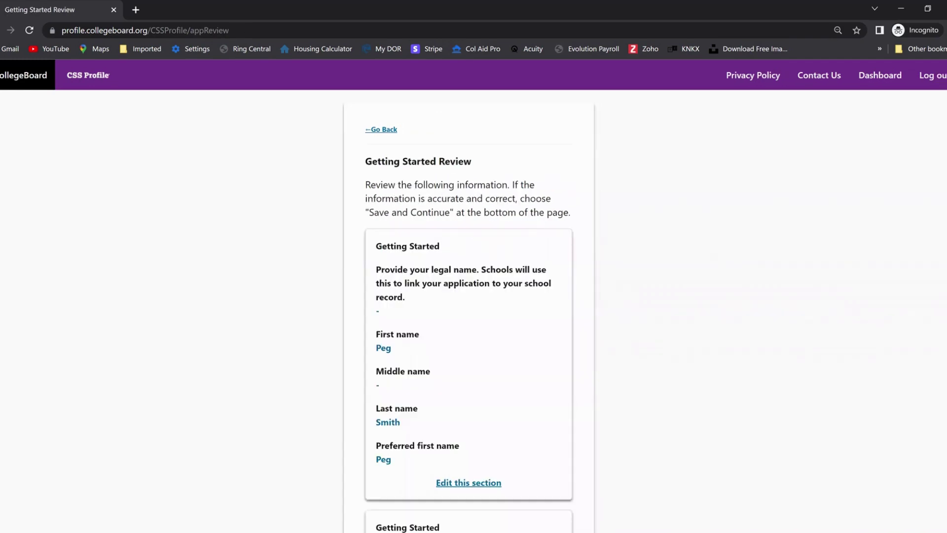
Step: Look through the answers in the Getting Started Review, and go back to the Application Checklist without saving the review
scroll(469, 310, down, 10)
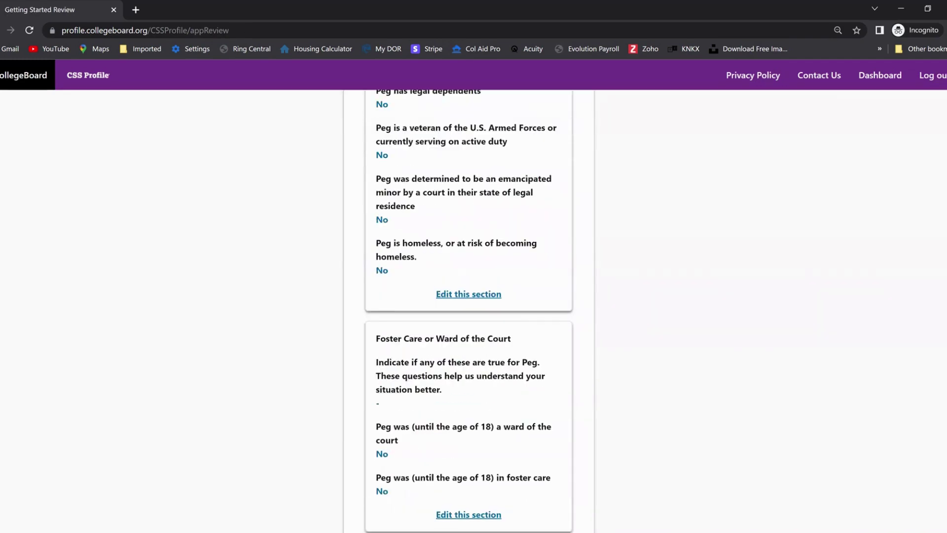
scroll(469, 311, down, 15)
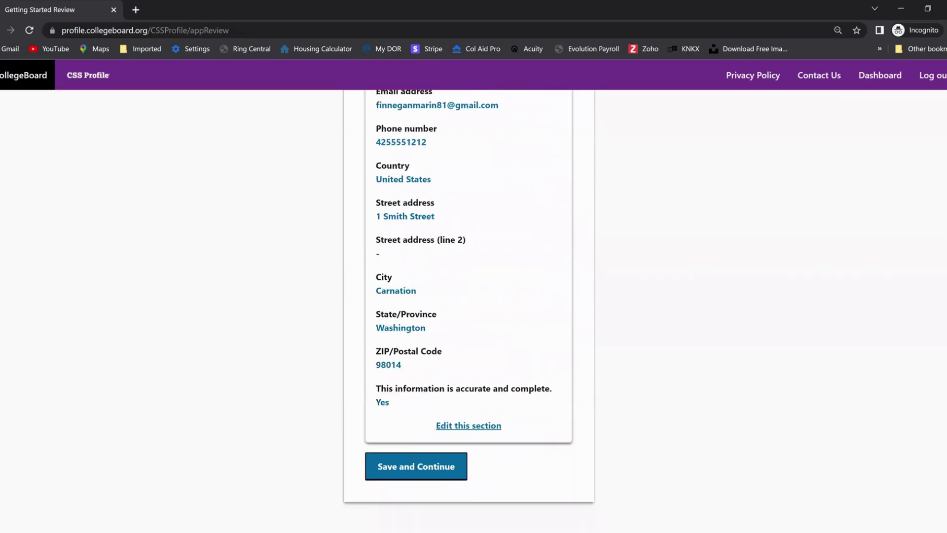
scroll(468, 311, up, 15)
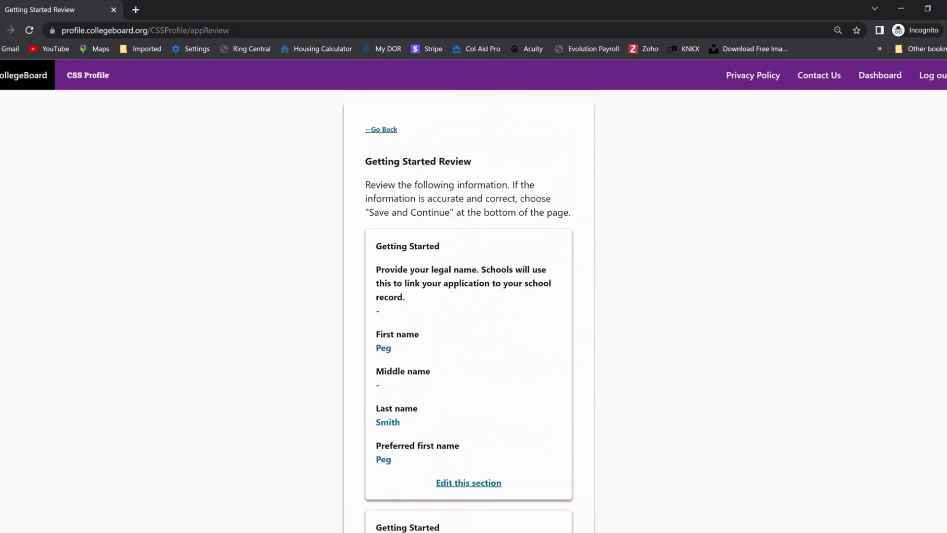
click(383, 130)
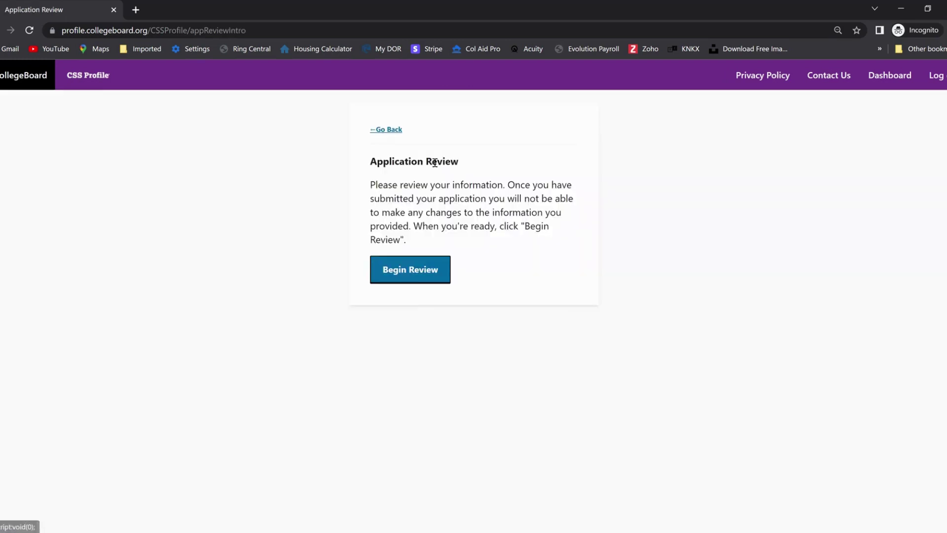
click(390, 130)
click(389, 129)
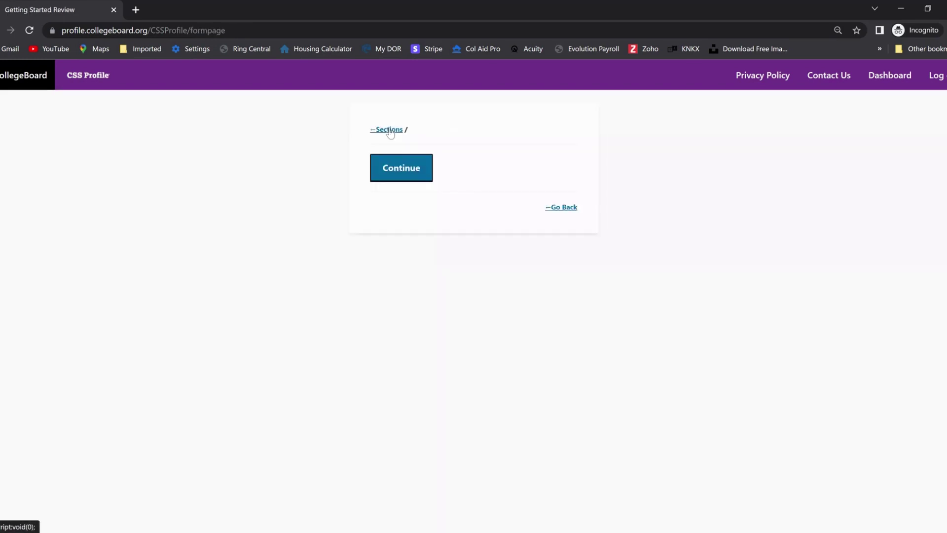
click(389, 129)
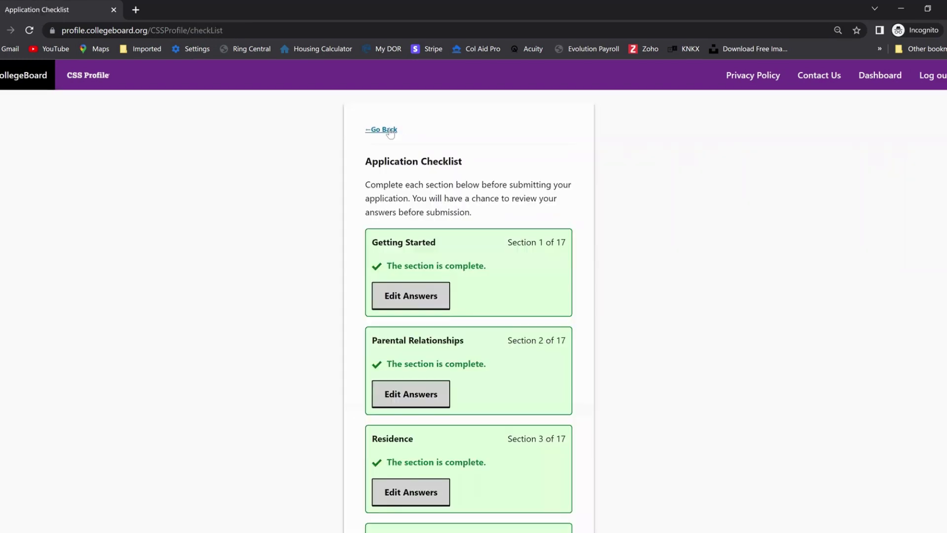